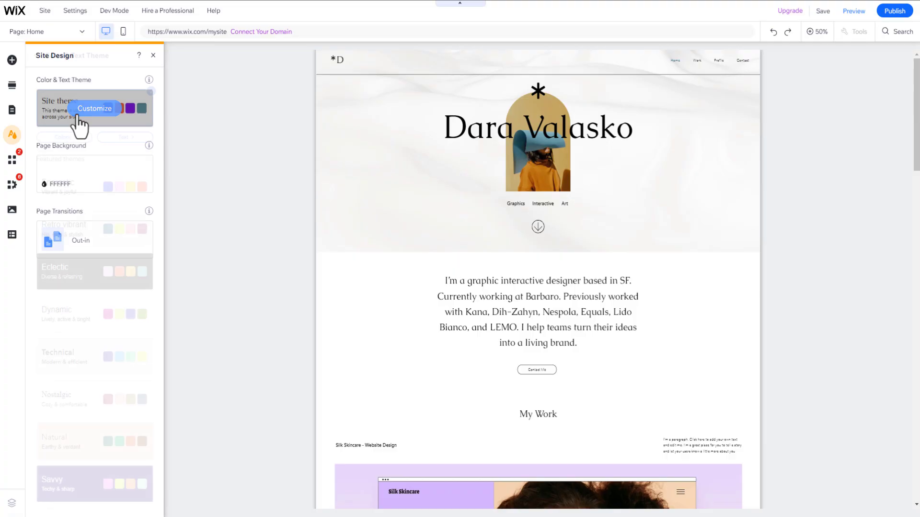
Step: Apply the Retro vibrant colour and text theme to the Dara Valasko portfolio site
left_click(72, 120)
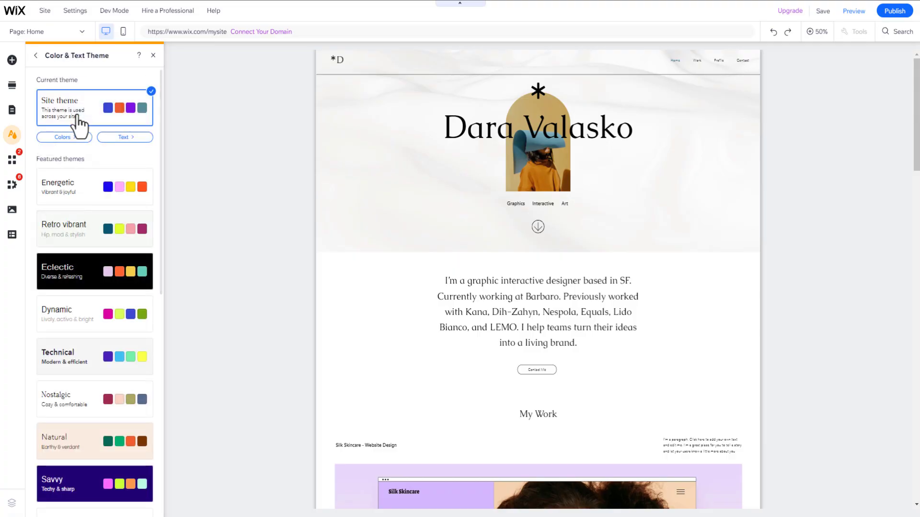
left_click(113, 238)
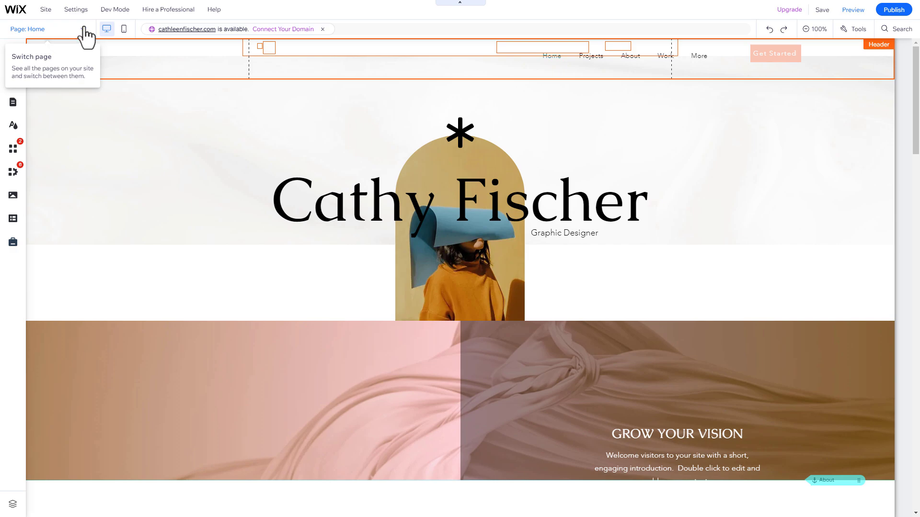
left_click(83, 30)
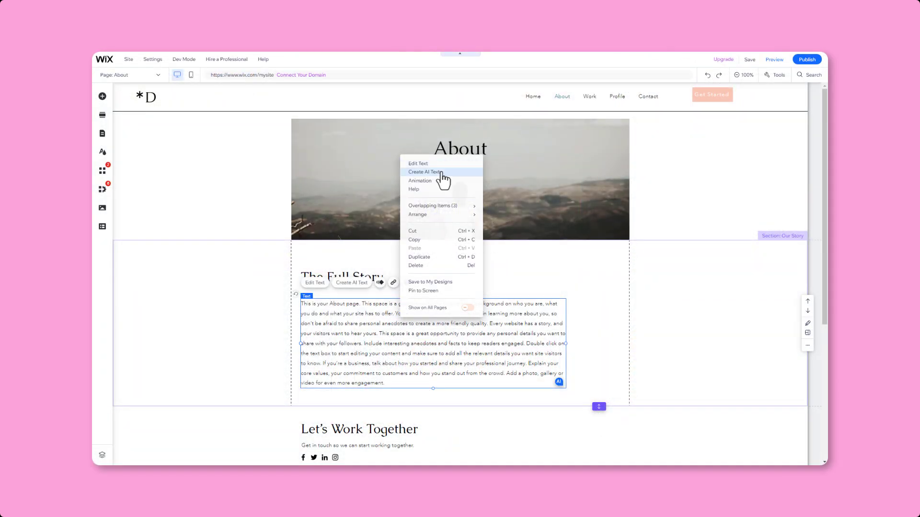
Step: Generate AI text for the About page's Full Story paragraph, entering 'Grap' as business type
left_click(441, 174)
left_click(618, 206)
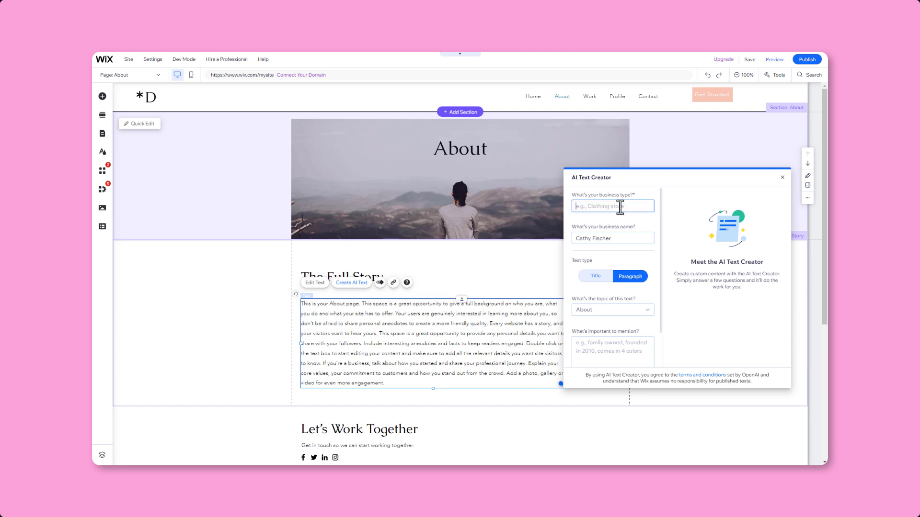
type("Graphic Designer")
scroll(618, 316, "down", 1)
left_click(613, 355)
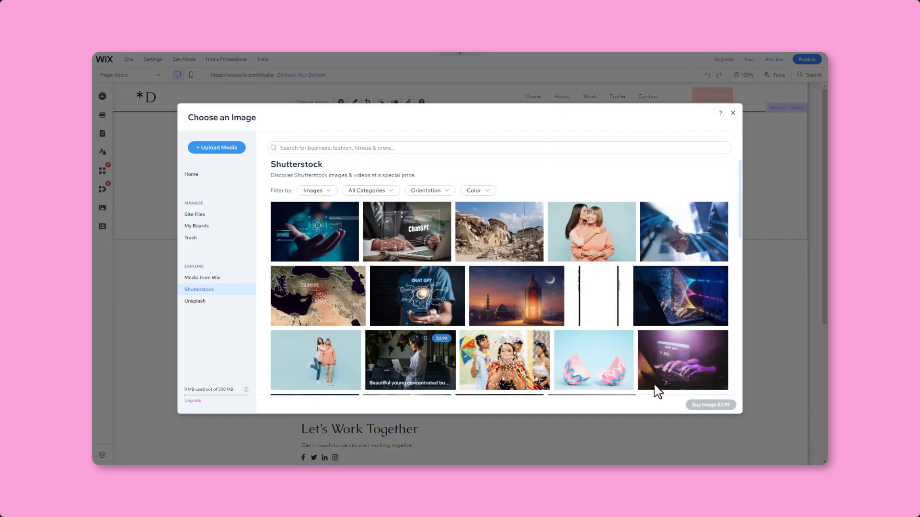
left_click(626, 386)
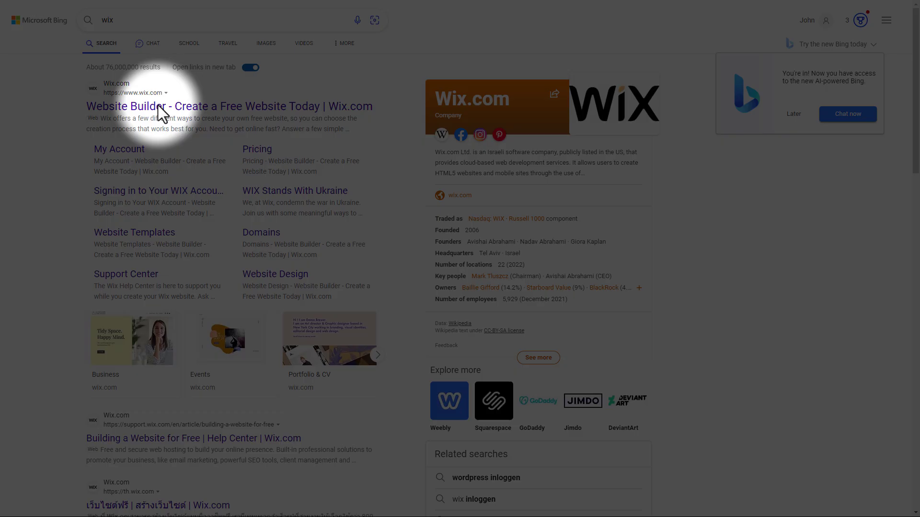
Step: Sign up for a Wix account on wix.com using a pasted email address and password
left_click(159, 108)
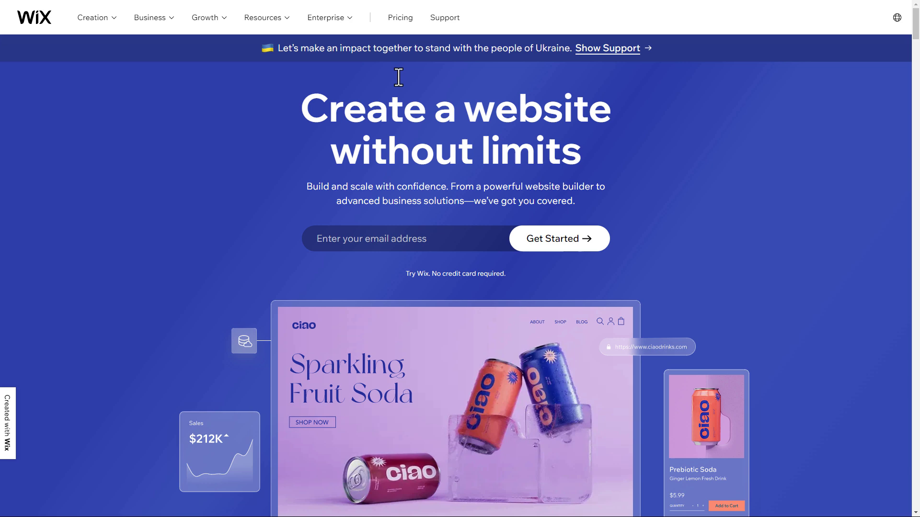
left_click(364, 242)
key("ctrl+v")
left_click(558, 243)
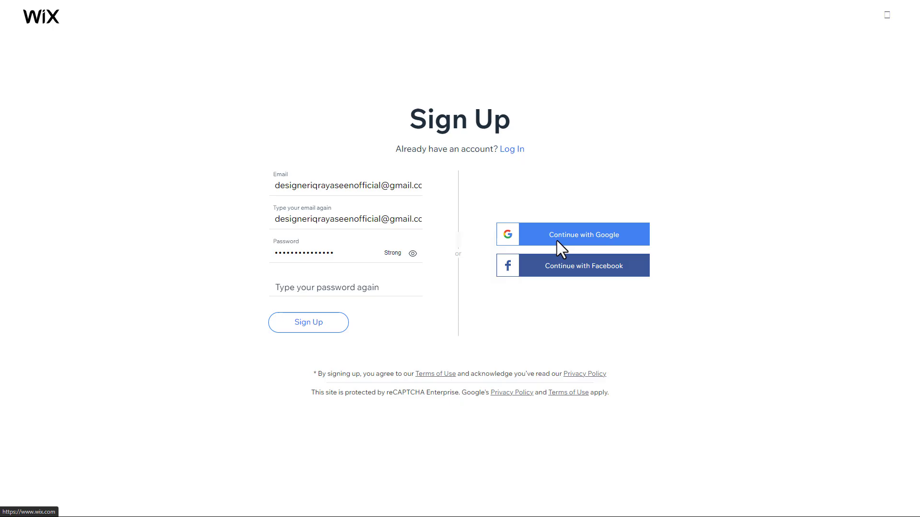
left_click(353, 285)
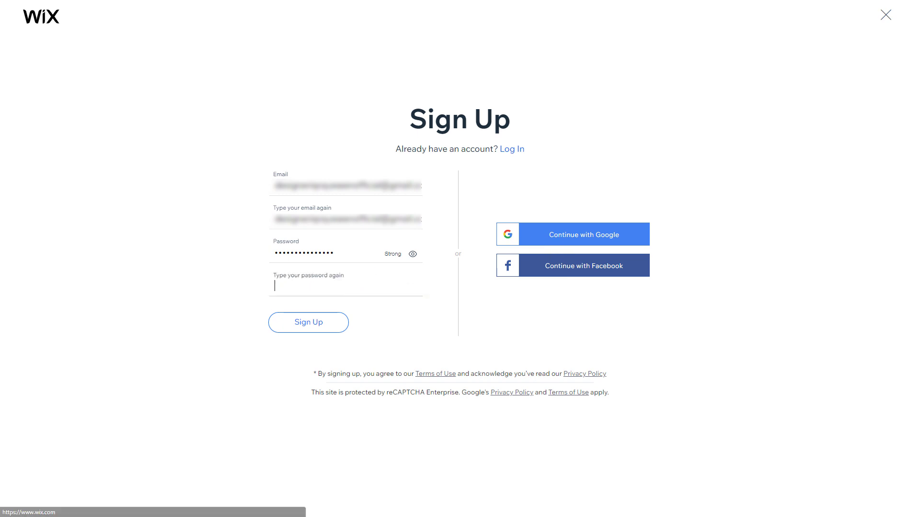
key("ctrl+v")
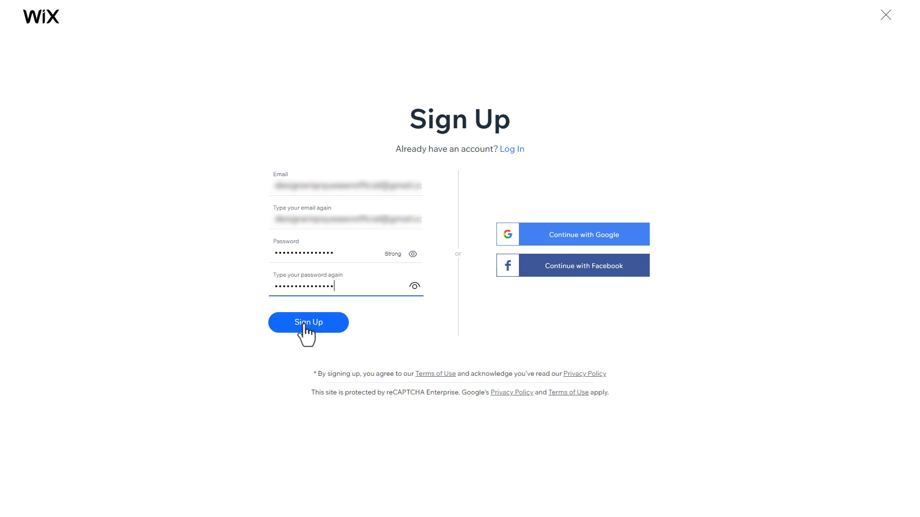
left_click(304, 324)
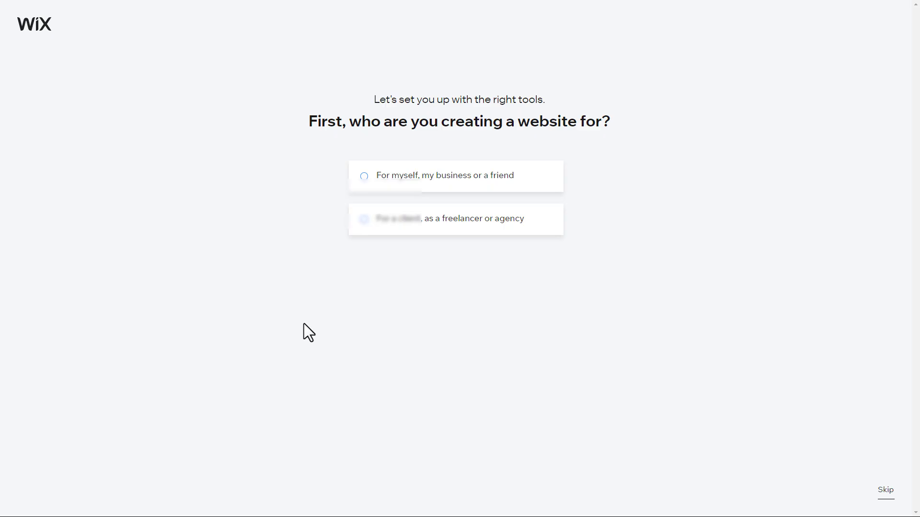
Step: Mark the site as for myself, a Graphic Designer Portfolio, and enter a name starting 'Cat'
left_click(366, 179)
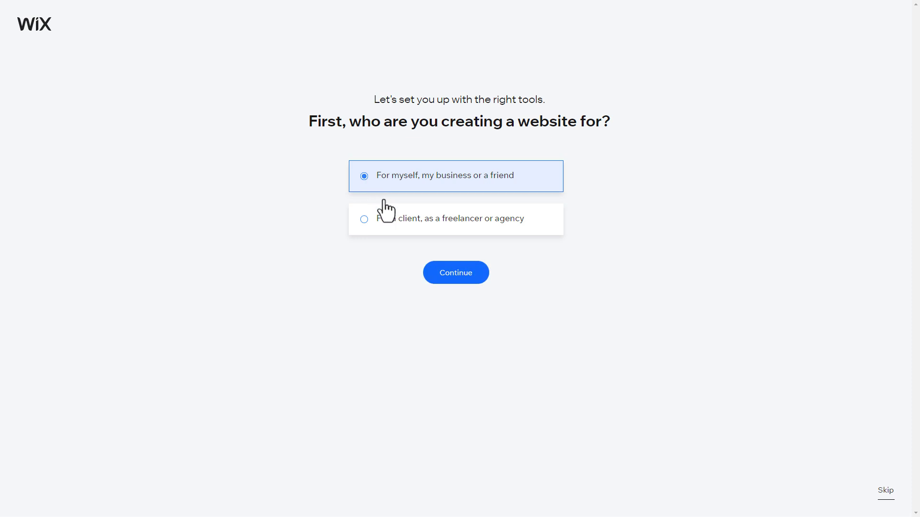
left_click(448, 277)
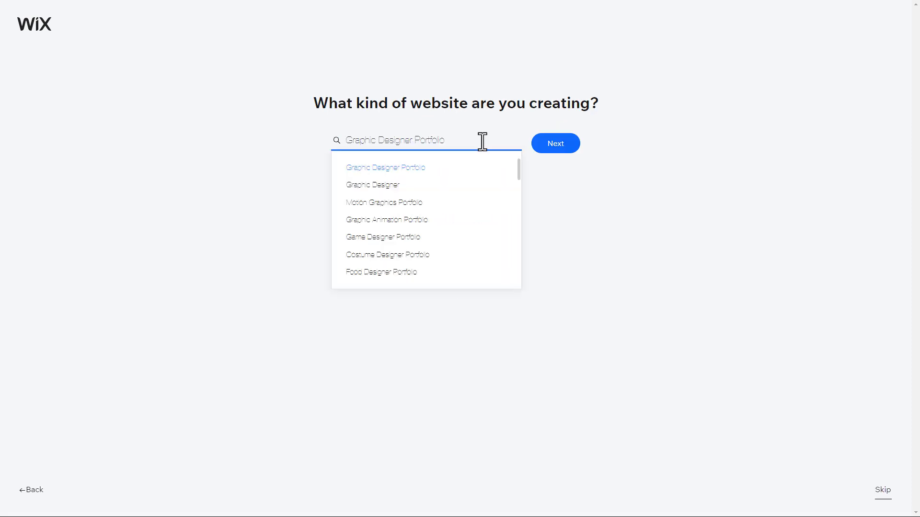
left_click(549, 144)
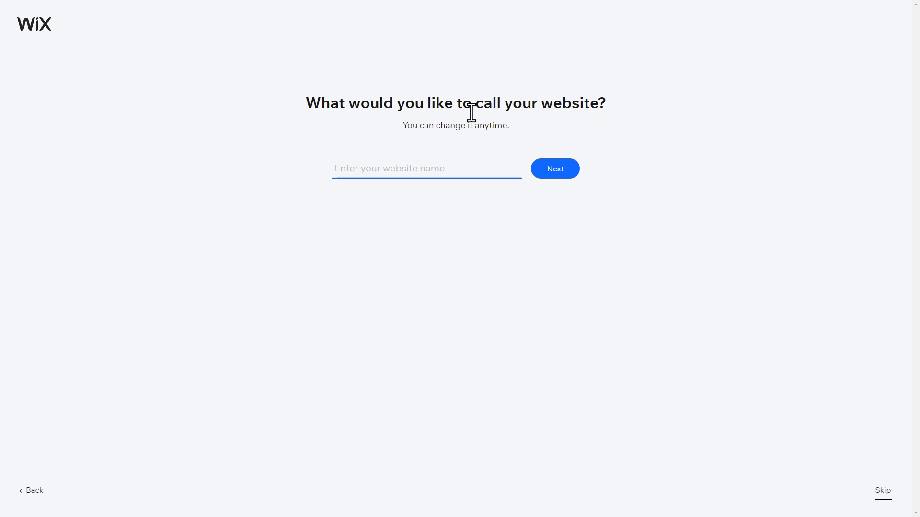
type("Cathy Fescher")
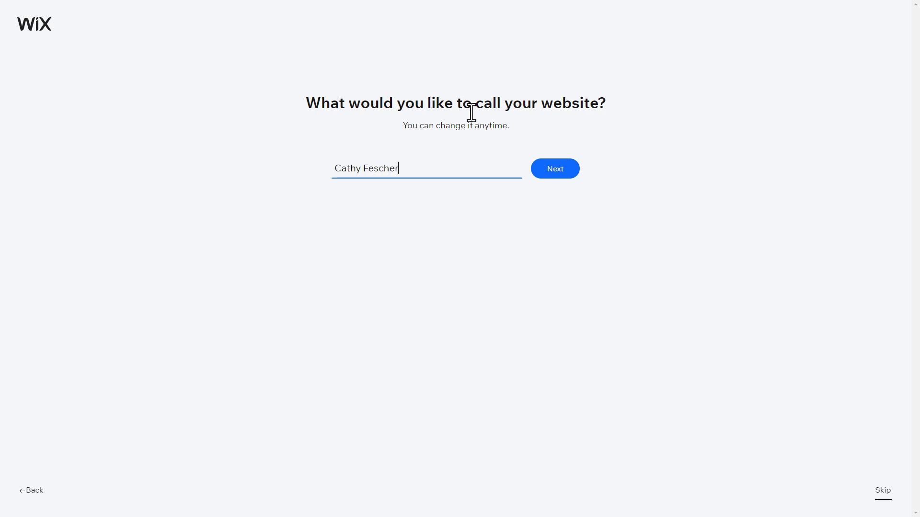
left_click(571, 175)
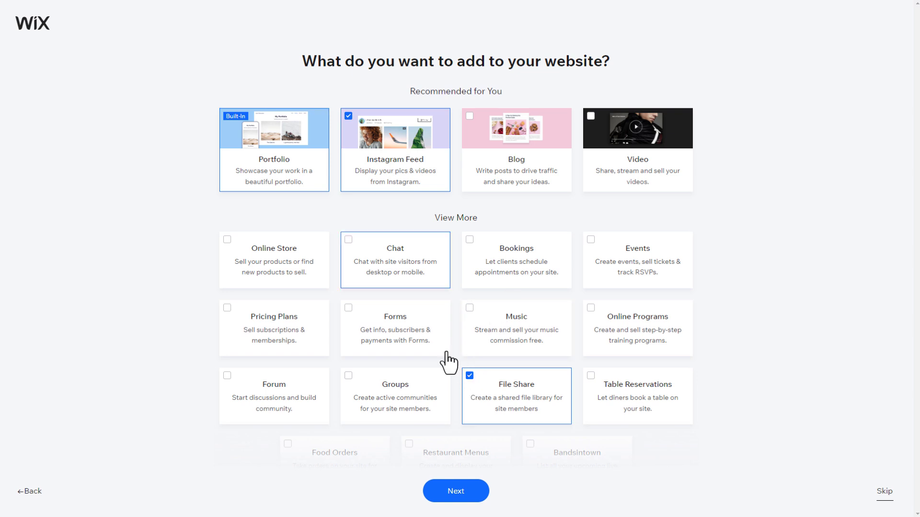
Step: Add the Pricing Plans and Blog features to the site
left_click(227, 308)
left_click(469, 116)
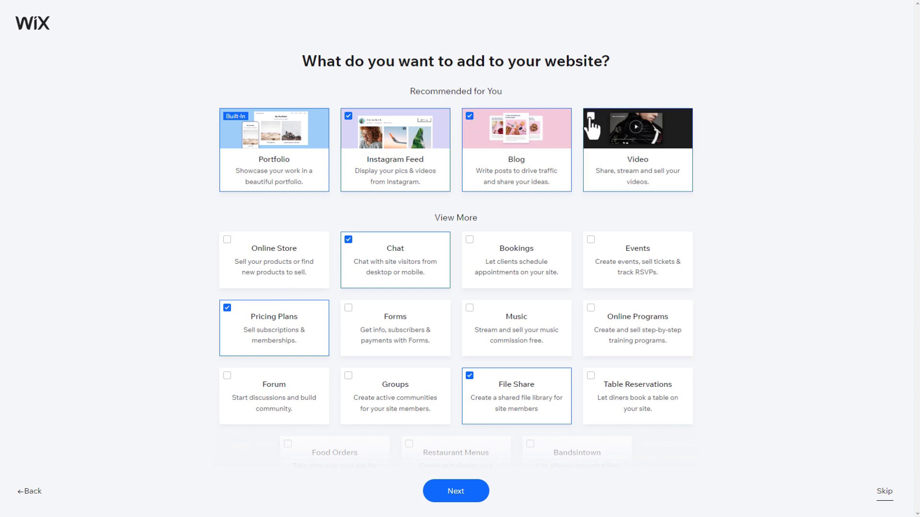
left_click(456, 491)
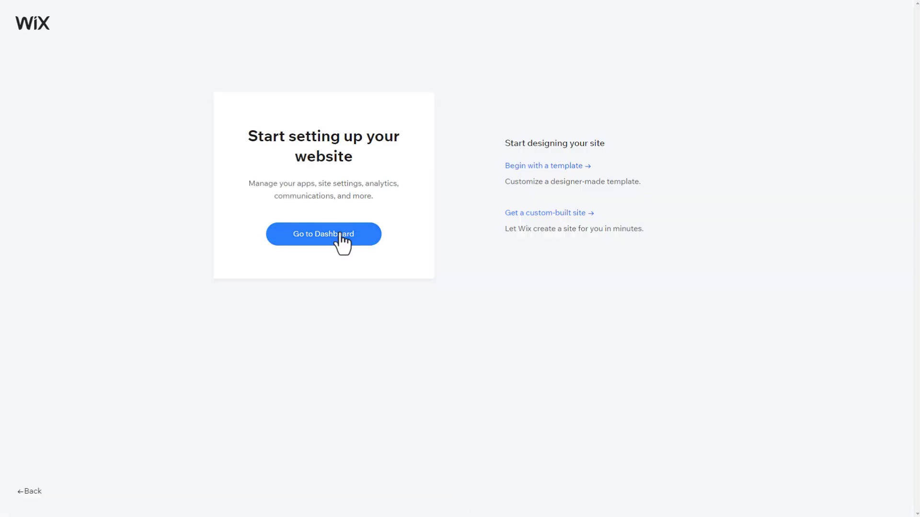
Step: Go to the site's dashboard showing the 0/5 'Let's set up your business' checklist
left_click(340, 235)
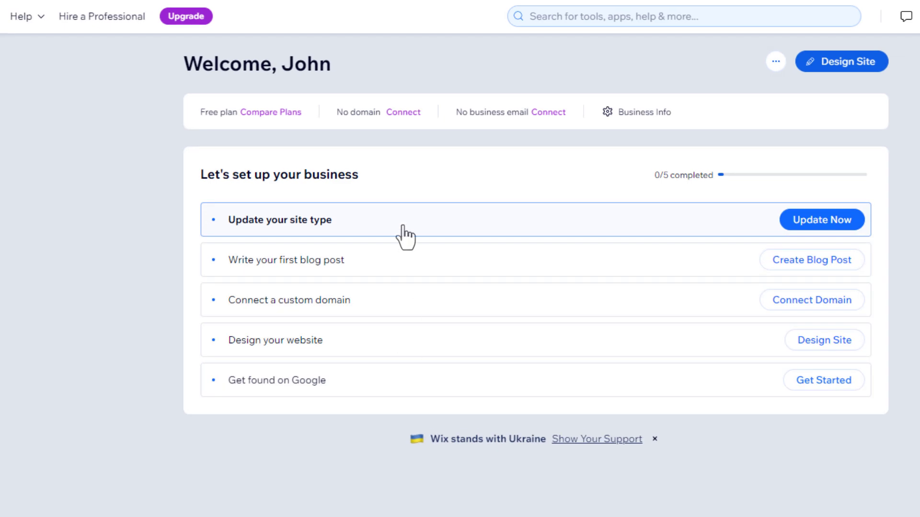
left_click(422, 81)
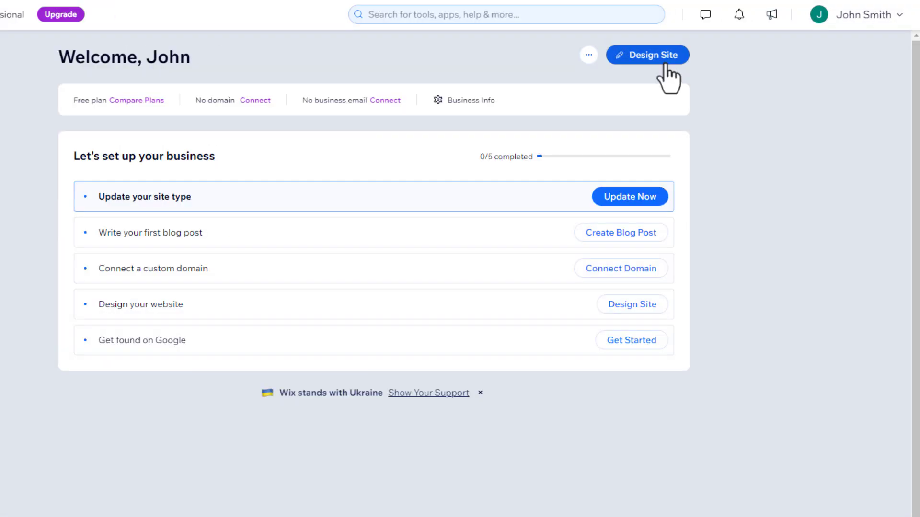
Step: Choose to customize a designed template, reaching the Graphic Design Portfolio template gallery
left_click(665, 60)
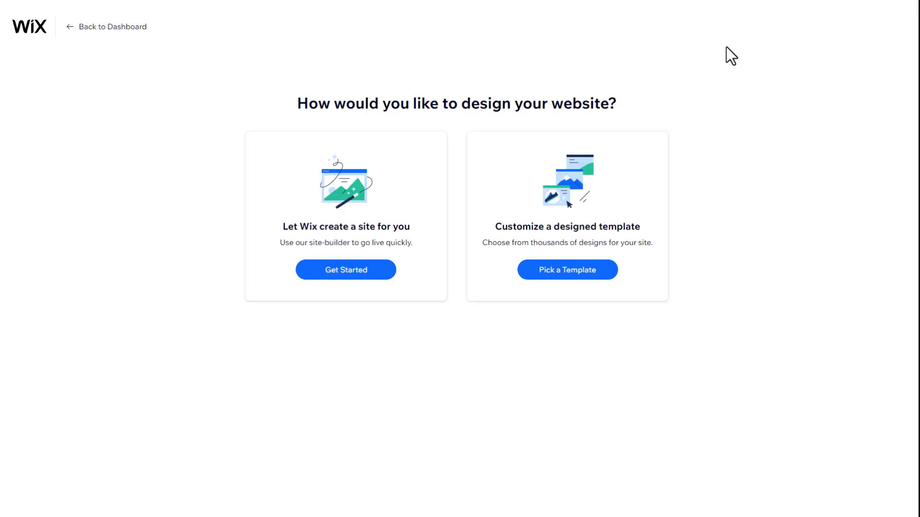
left_click(388, 272)
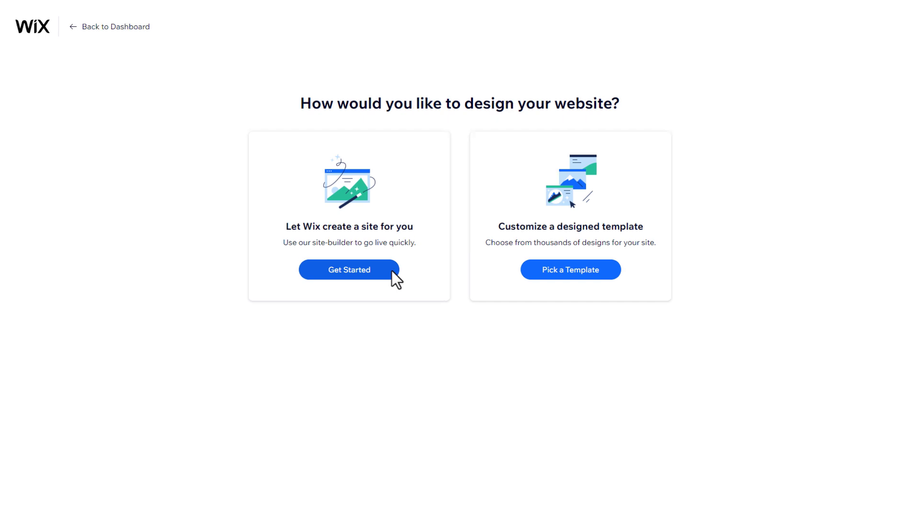
left_click(558, 279)
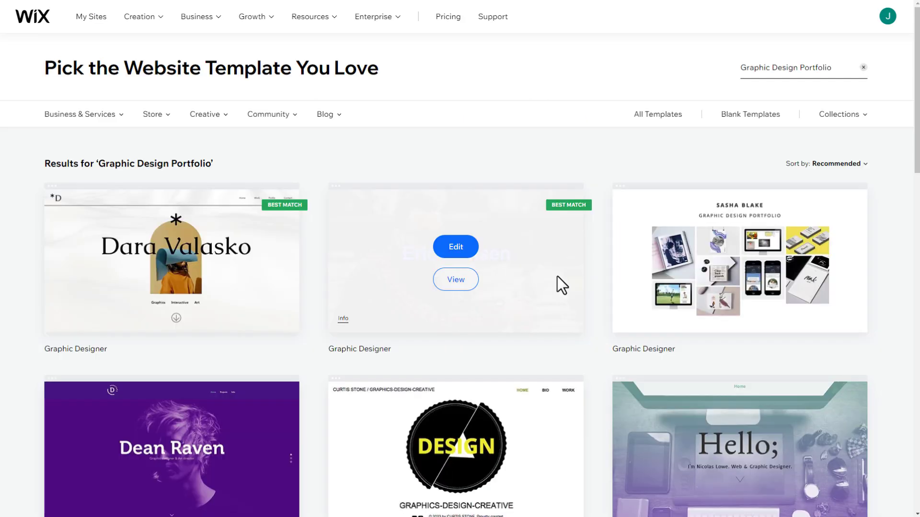
middle_click(901, 342)
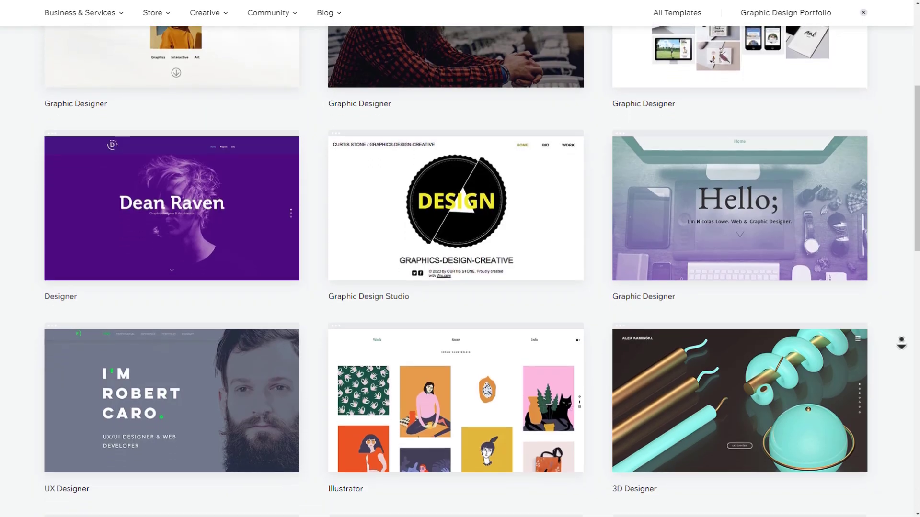
Step: Browse the Graphic Design Portfolio templates, preview Eric Hansen, then clear the search text
left_click(901, 342)
key("Home")
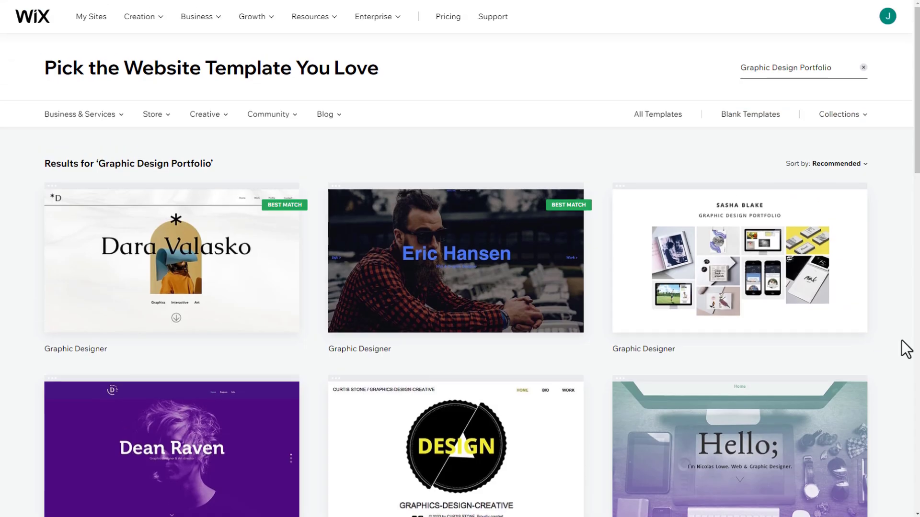
mouse_move(211, 221)
scroll(477, 220, "down", 1)
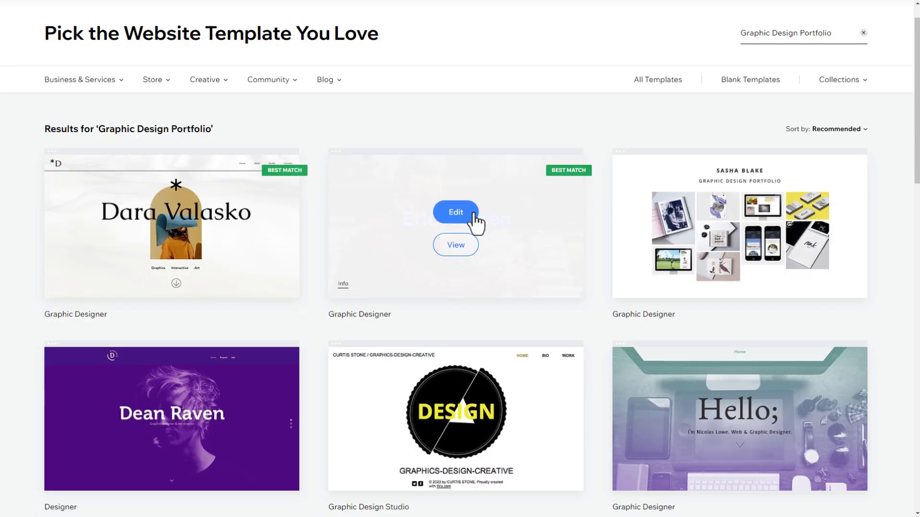
left_click(465, 248)
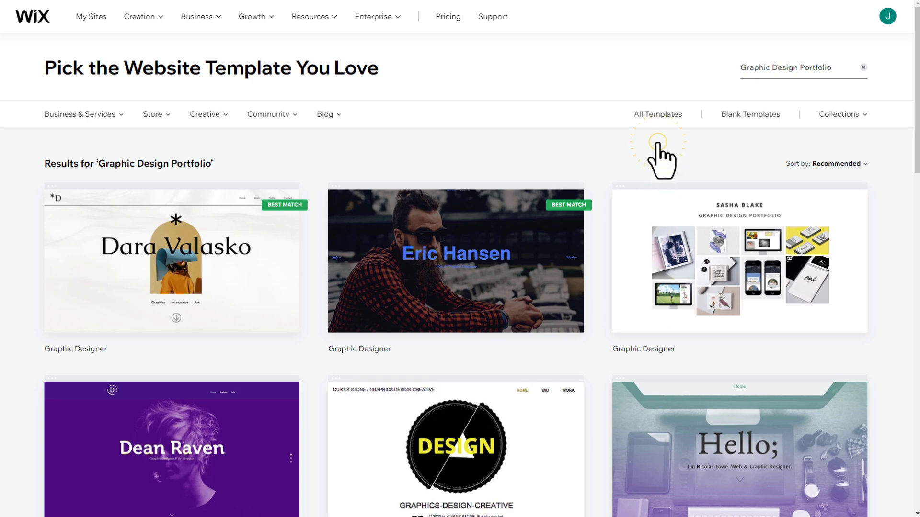
left_click(657, 123)
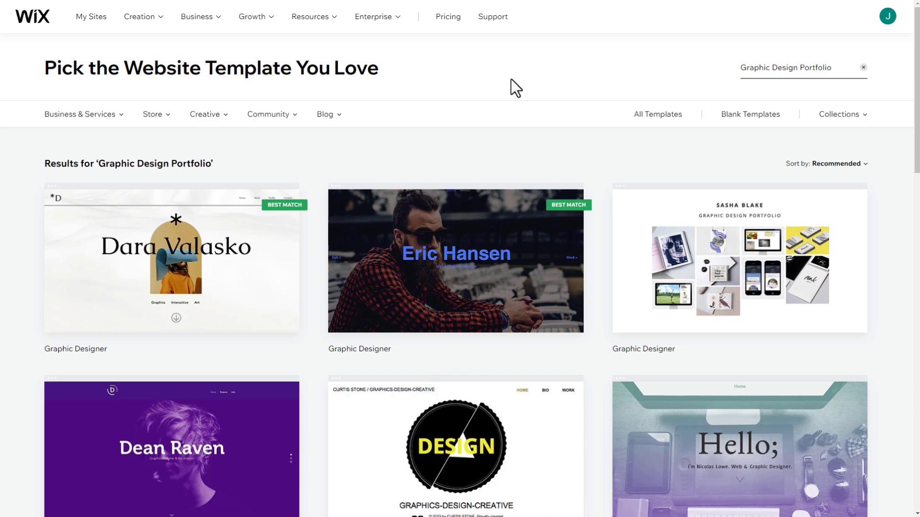
left_click(863, 69)
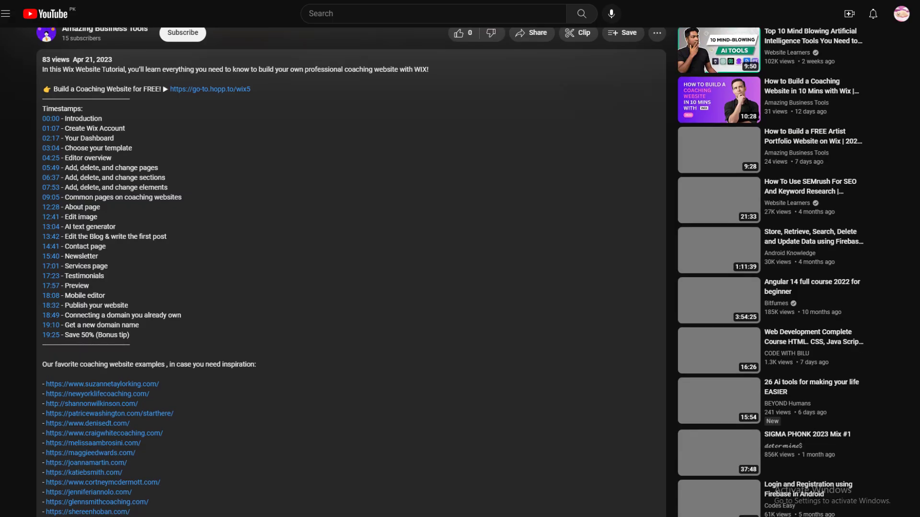
Step: Scroll through the tutorial description's chapter timestamps and example site links
scroll(451, 273, "down", 2)
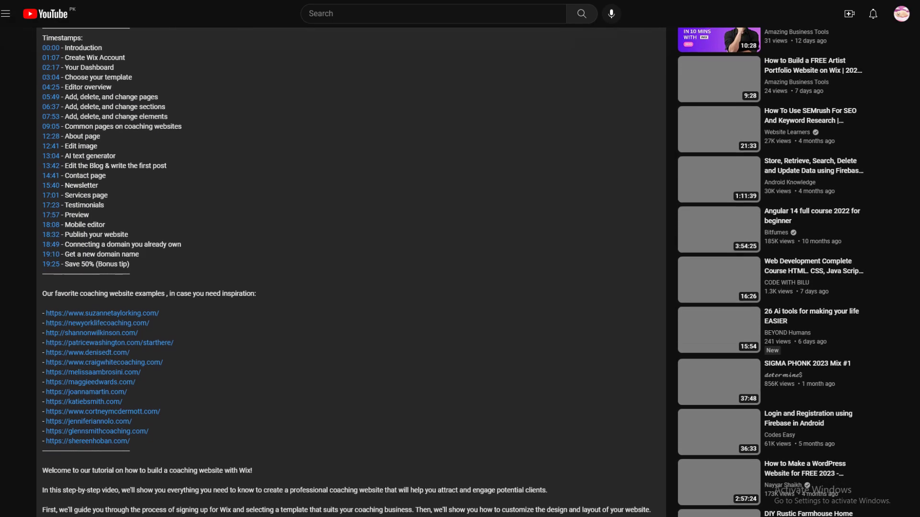
scroll(450, 272, "down", 1)
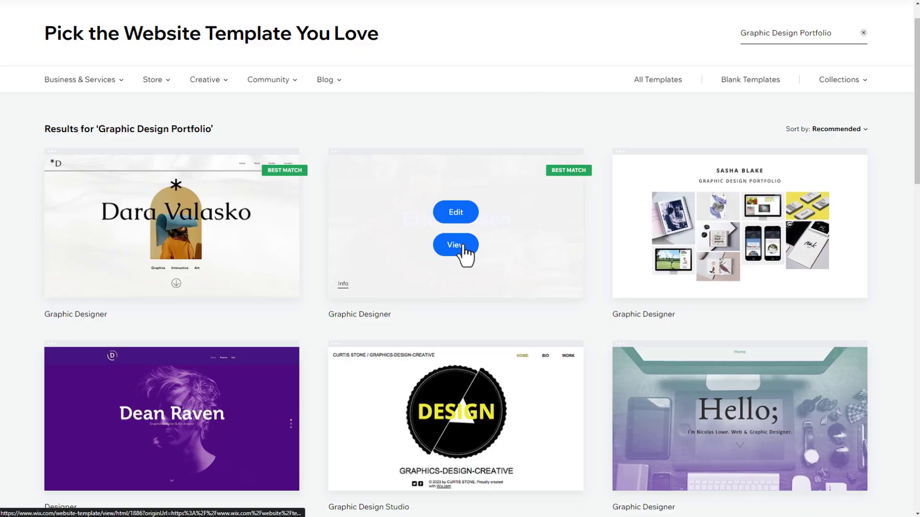
left_click(463, 249)
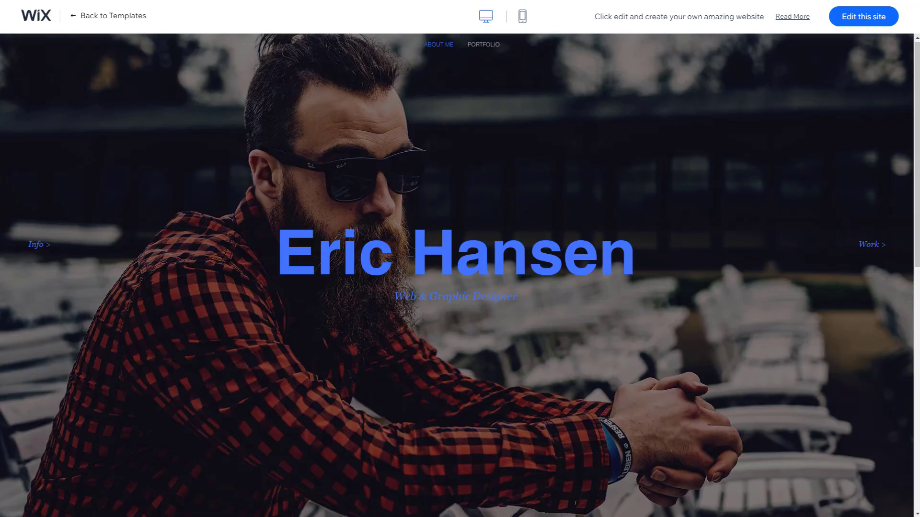
scroll(460, 259, "down", 3)
scroll(460, 258, "down", 8)
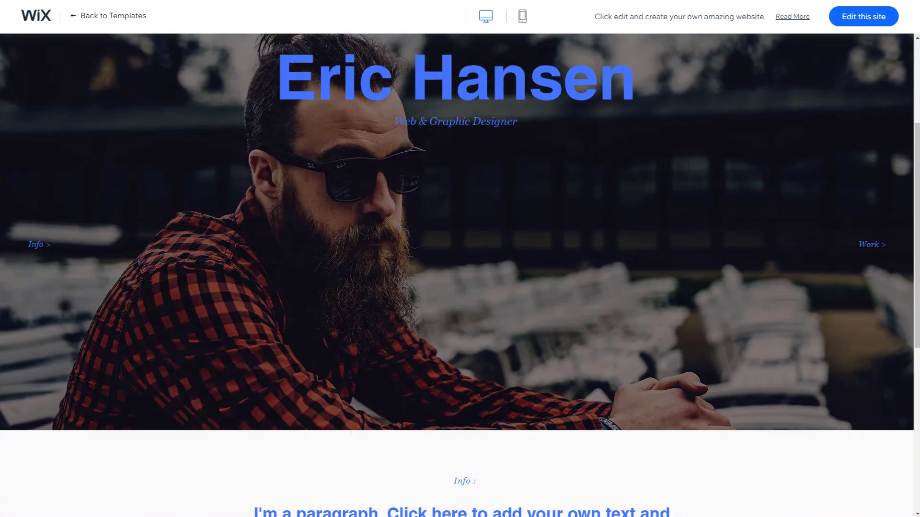
left_click(520, 21)
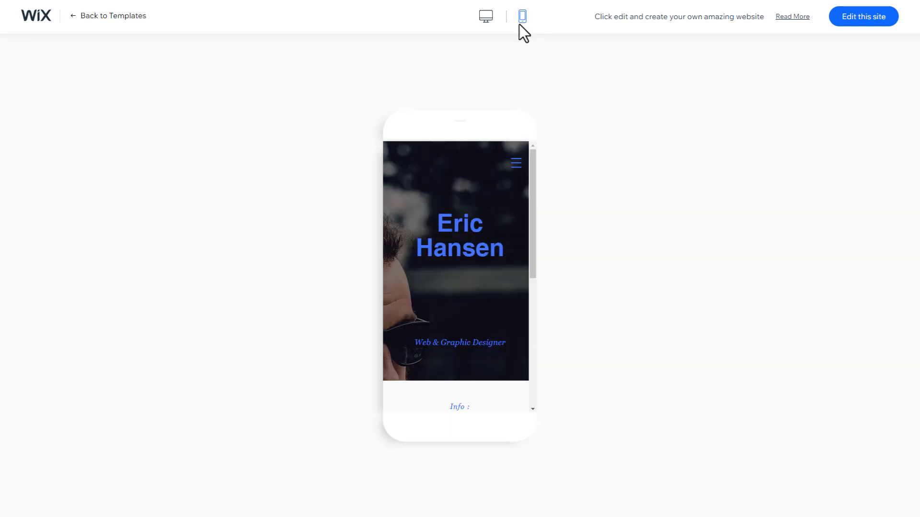
left_click(484, 22)
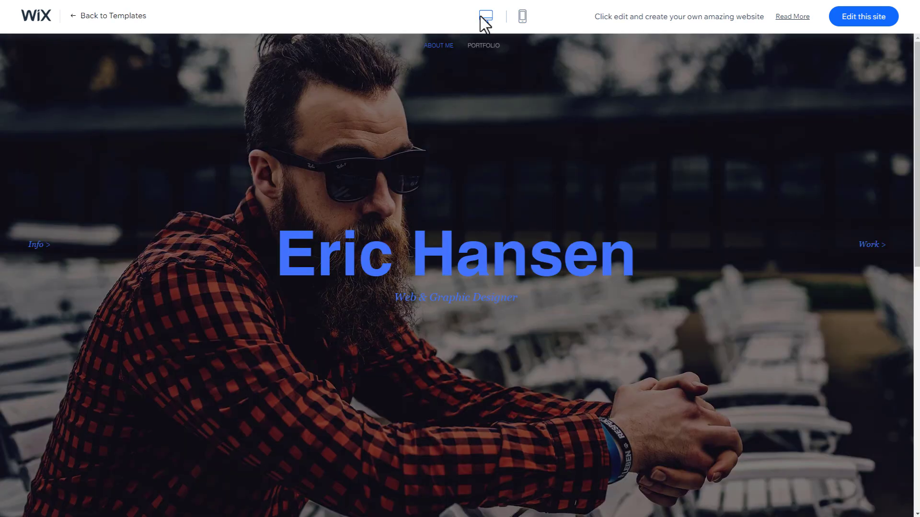
left_click(135, 17)
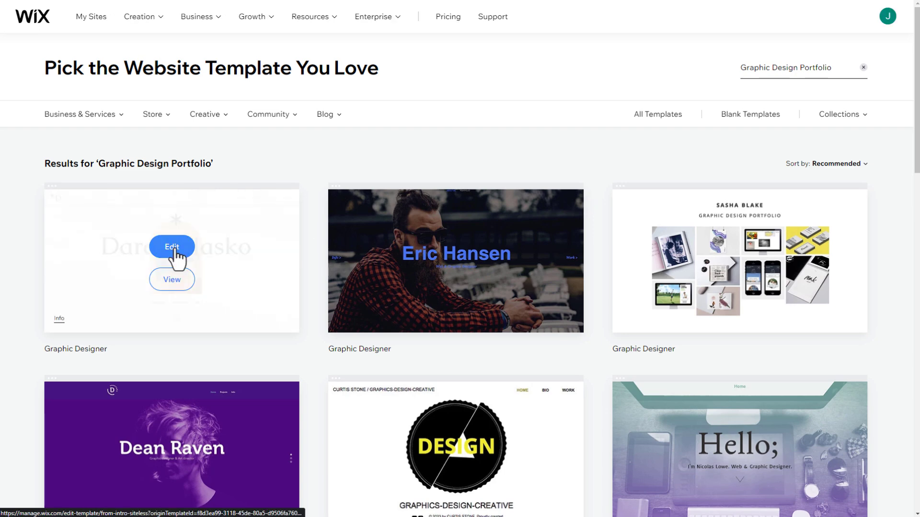
Step: Open the Dara Valasko template in the Editor and try search, 100%/50% zoom, undo and redo
left_click(172, 247)
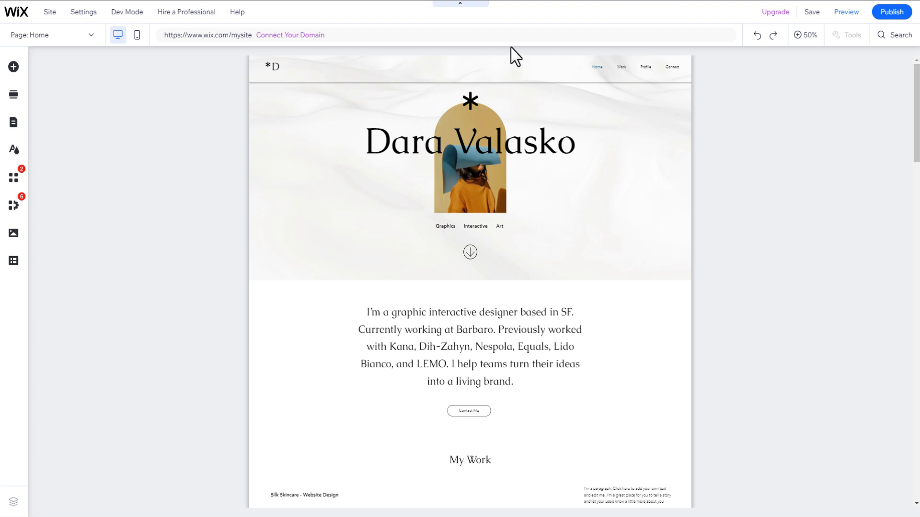
mouse_move(12, 18)
left_click(882, 43)
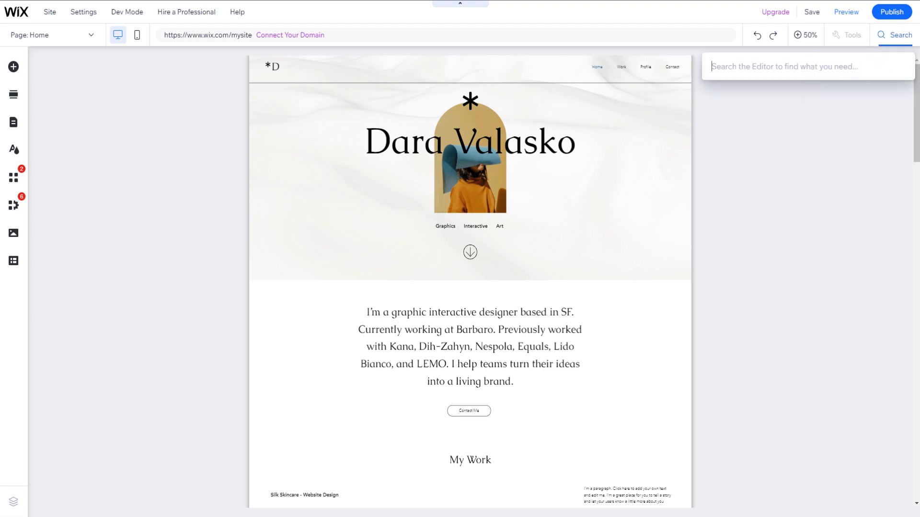
left_click(798, 42)
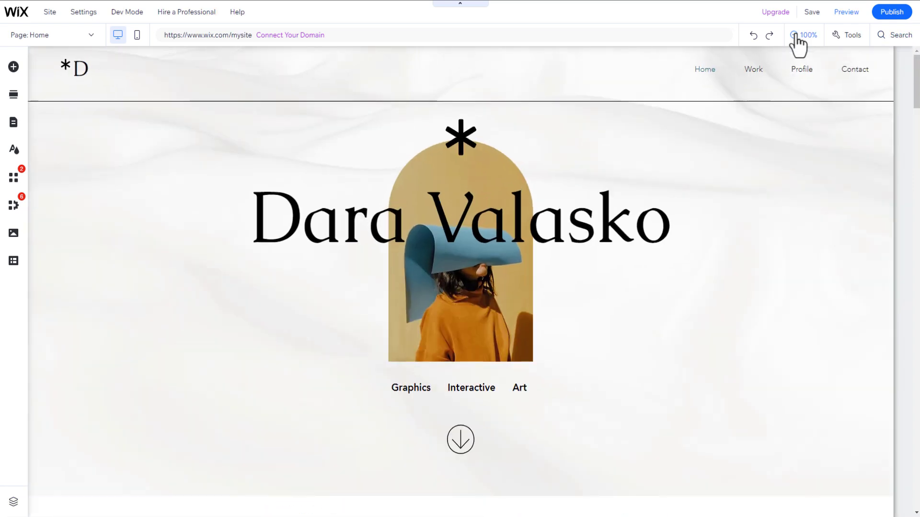
left_click(798, 44)
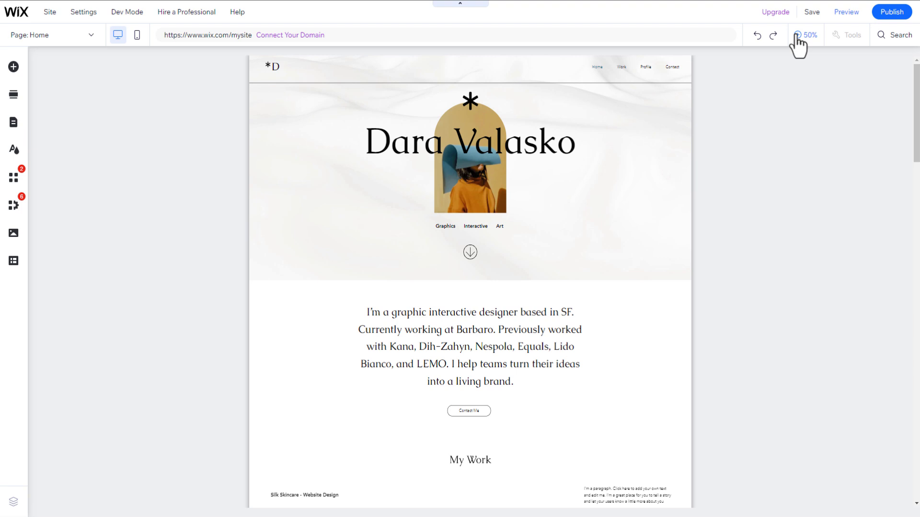
left_click(760, 39)
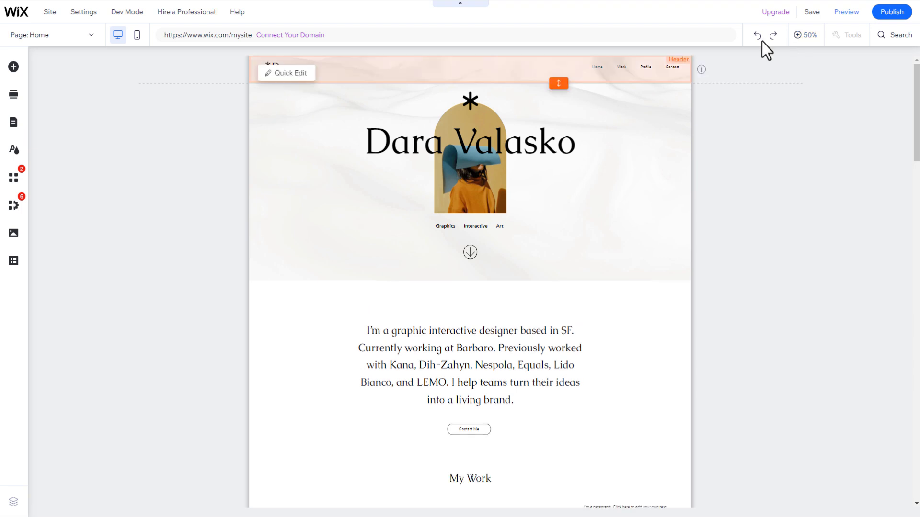
left_click(758, 38)
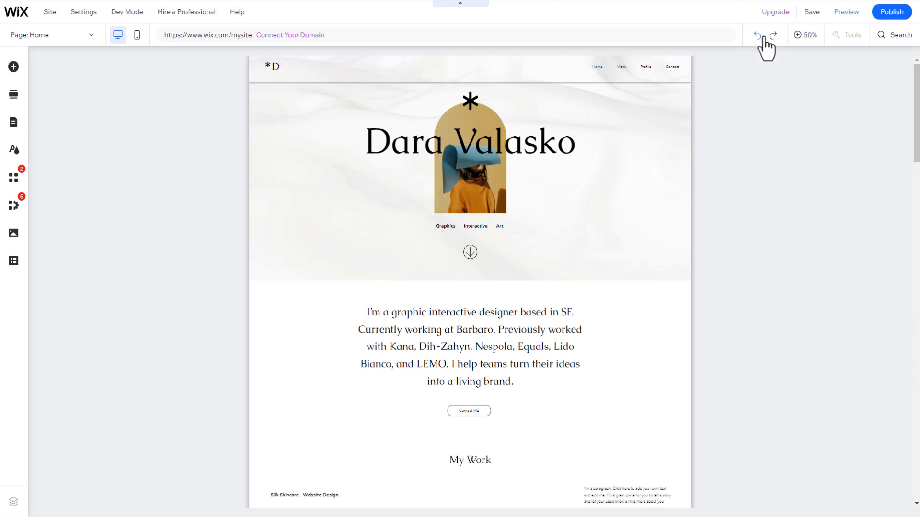
left_click(771, 39)
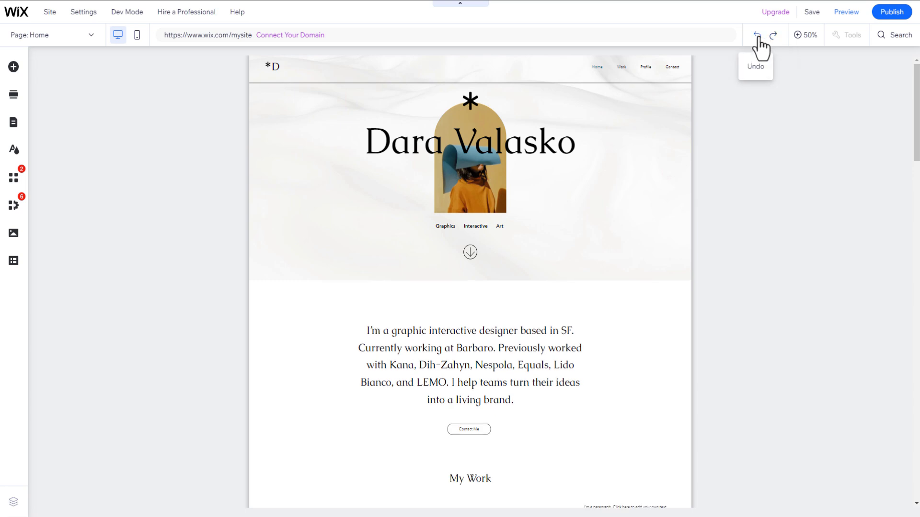
left_click(757, 39)
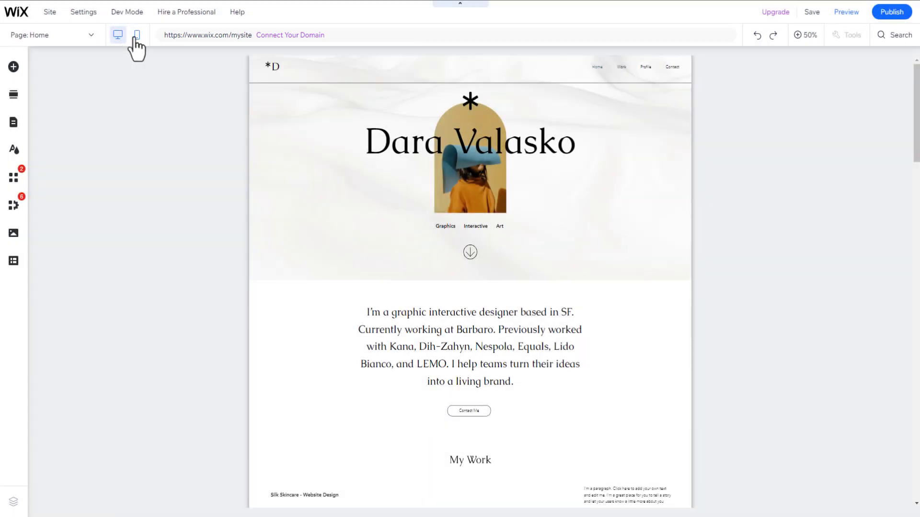
Step: Switch to the mobile view at full size and go to the Projects page
left_click(137, 38)
left_click(803, 36)
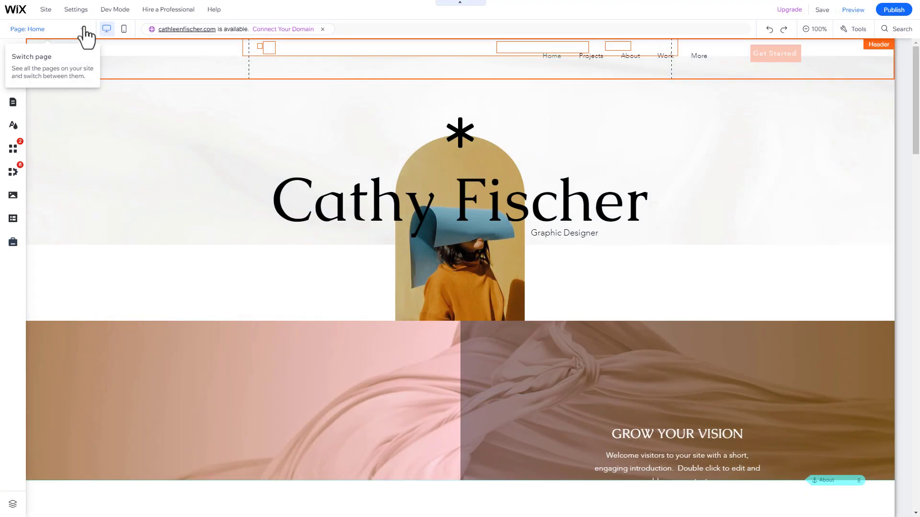
left_click(85, 29)
key("Return")
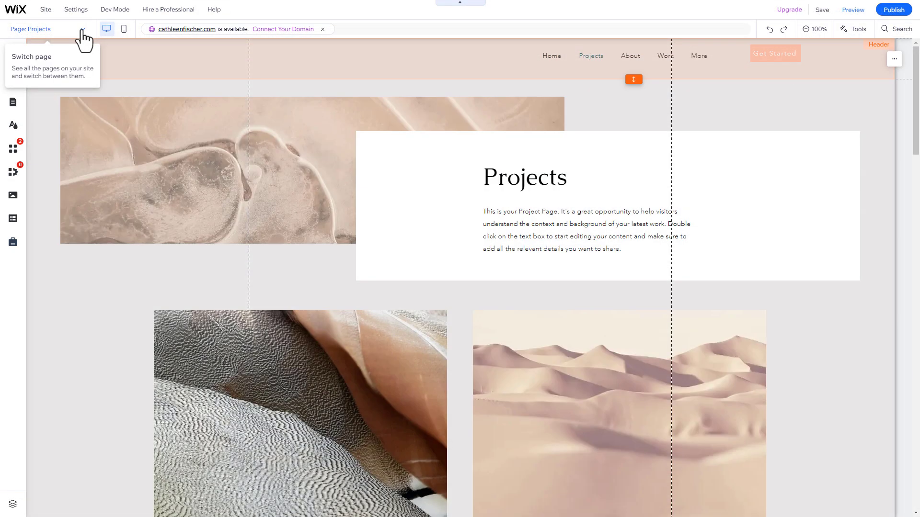
left_click(82, 30)
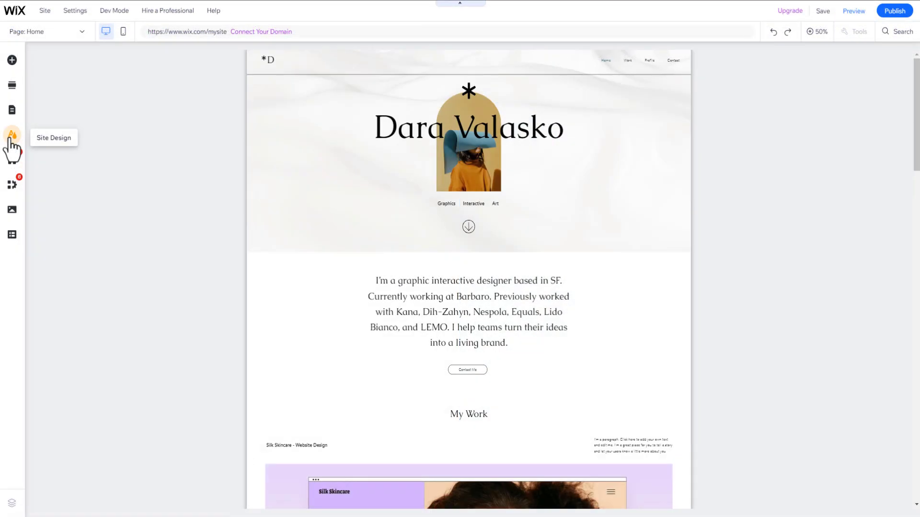
Step: Preview the Retro vibrant colour and text theme, then restore the original Site theme
left_click(11, 138)
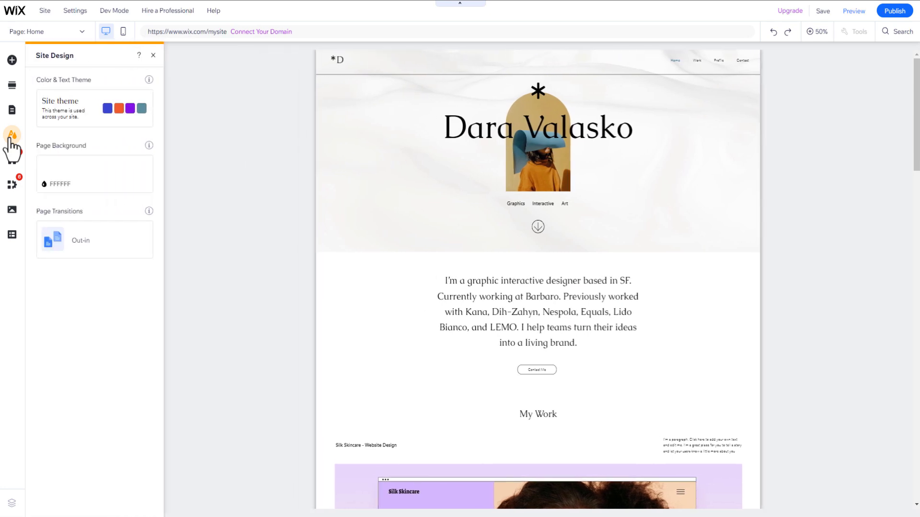
left_click(77, 116)
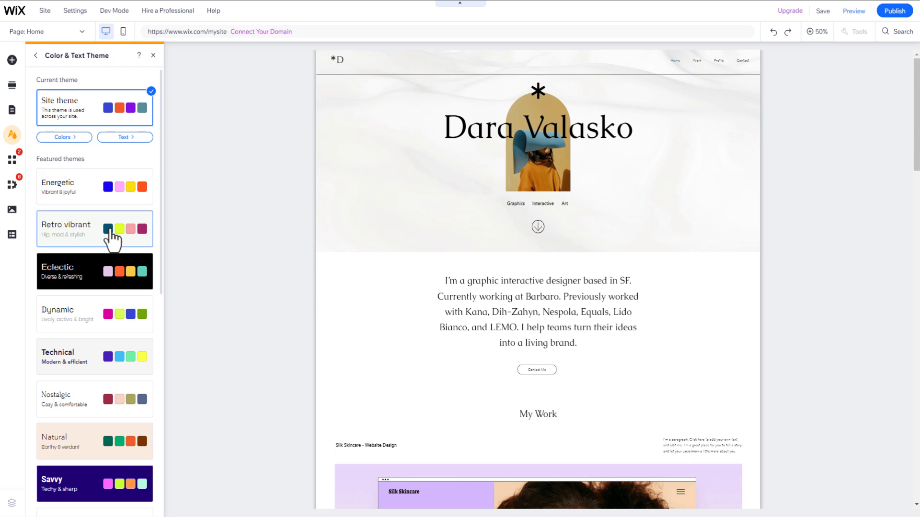
left_click(110, 230)
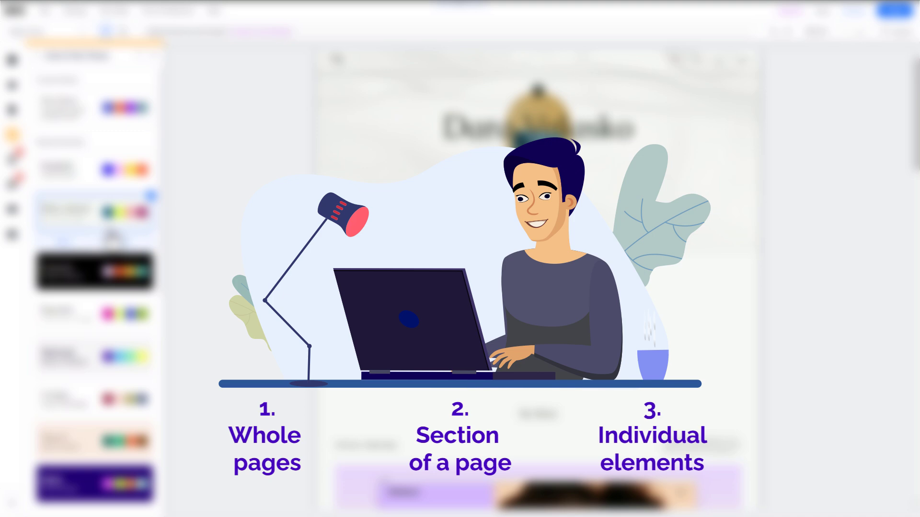
scroll(792, 355, "down", 15)
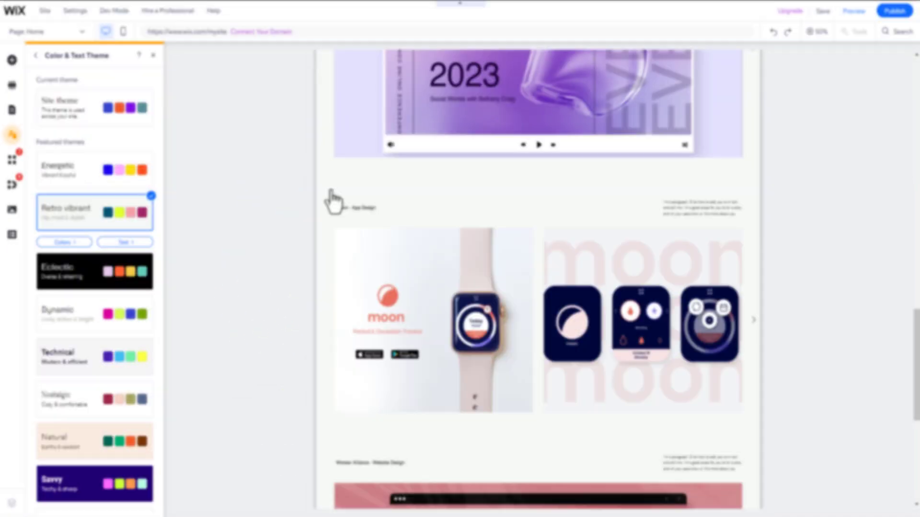
left_click(104, 112)
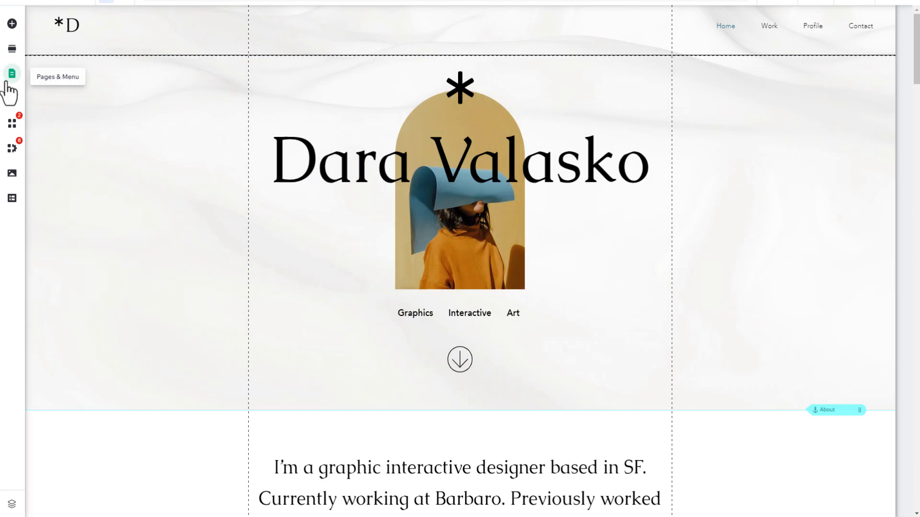
Step: Delete the Profile page, hide it from the site menu, then restore it
left_click(8, 79)
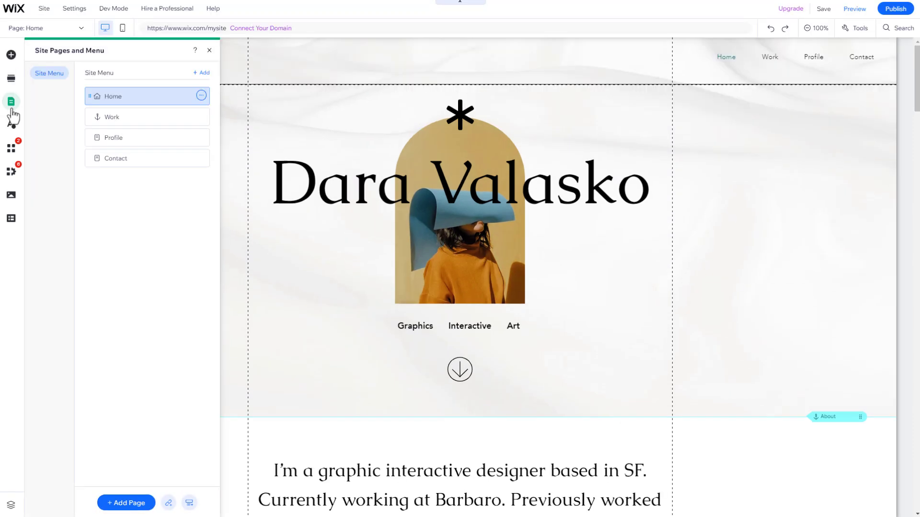
left_click(194, 139)
left_click(201, 138)
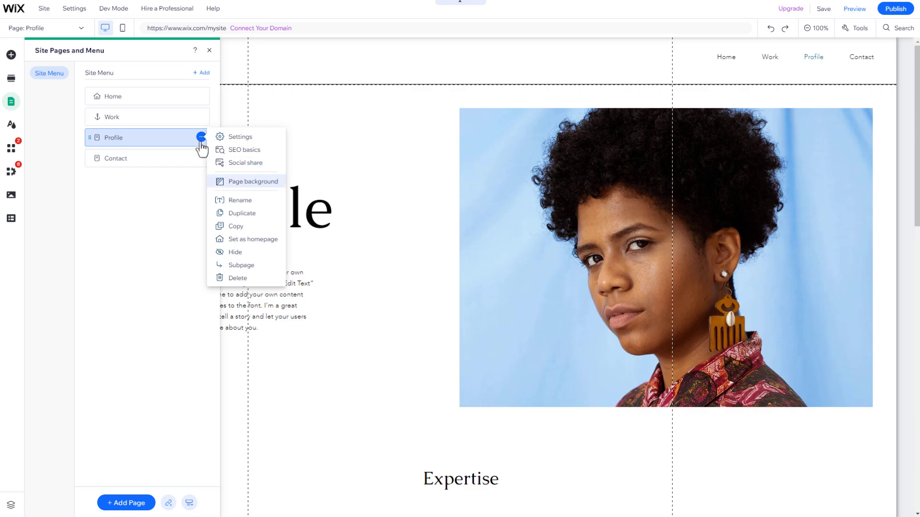
left_click(227, 277)
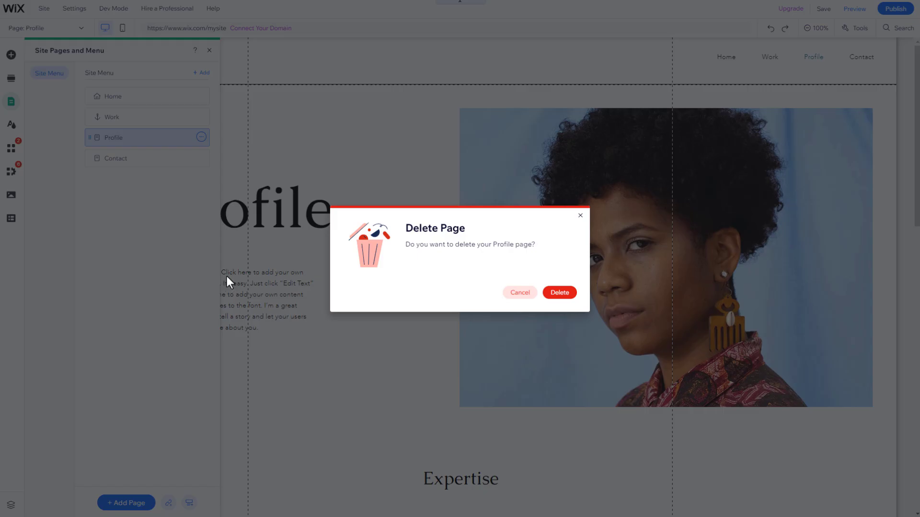
left_click(560, 293)
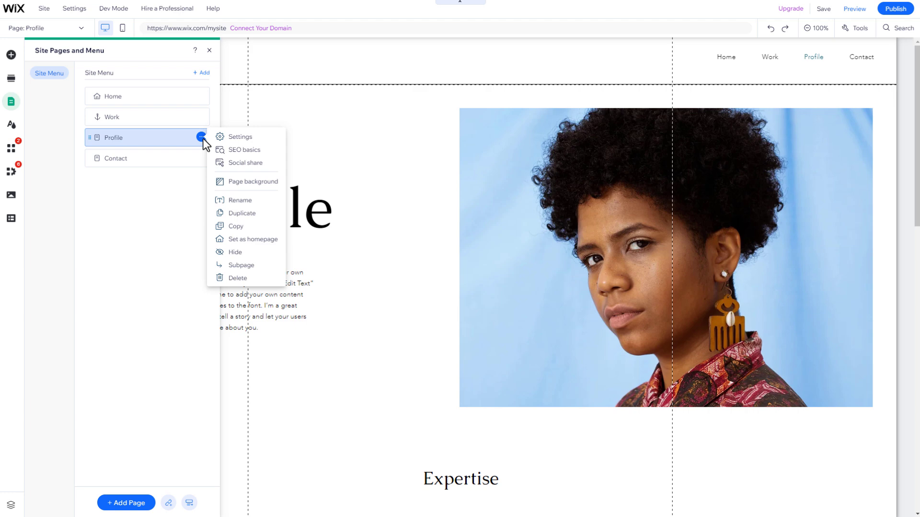
left_click(221, 253)
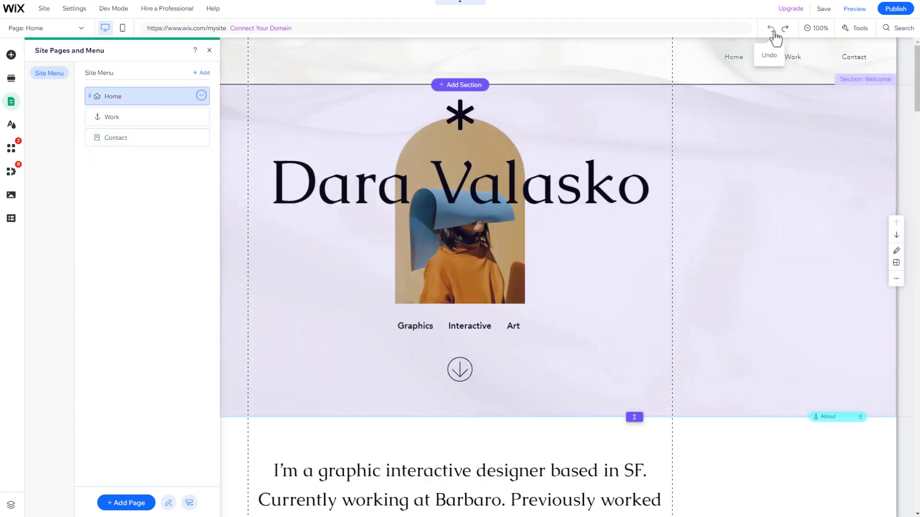
left_click(771, 29)
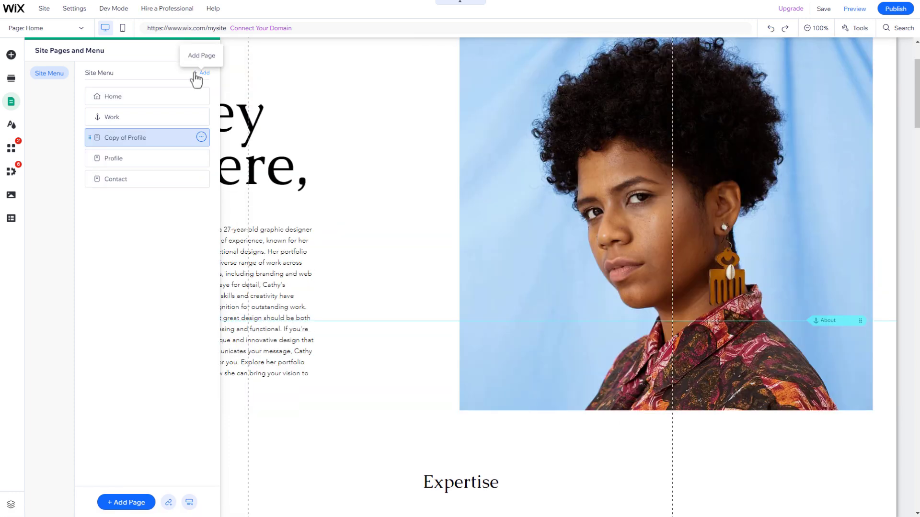
Step: Duplicate the Profile page with its default name, move the copy above Profile, and begin renaming it
left_click(198, 74)
mouse_move(479, 331)
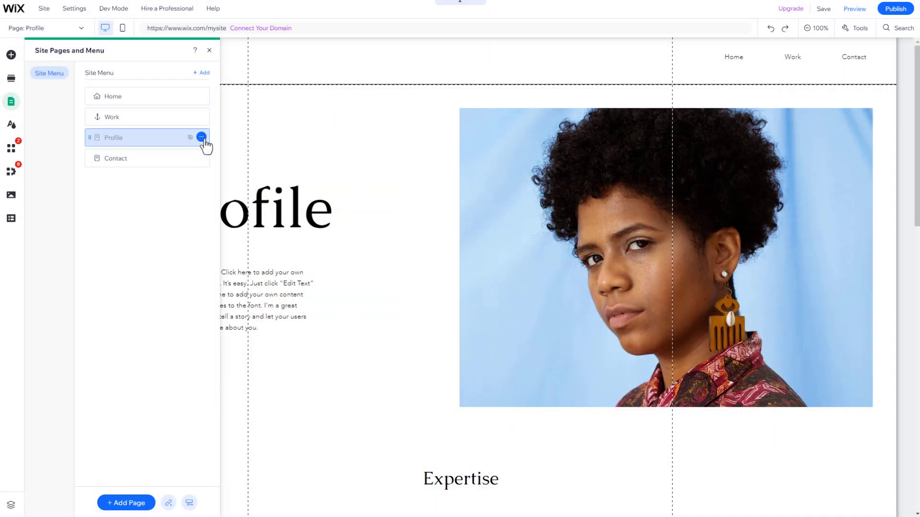
left_click(201, 138)
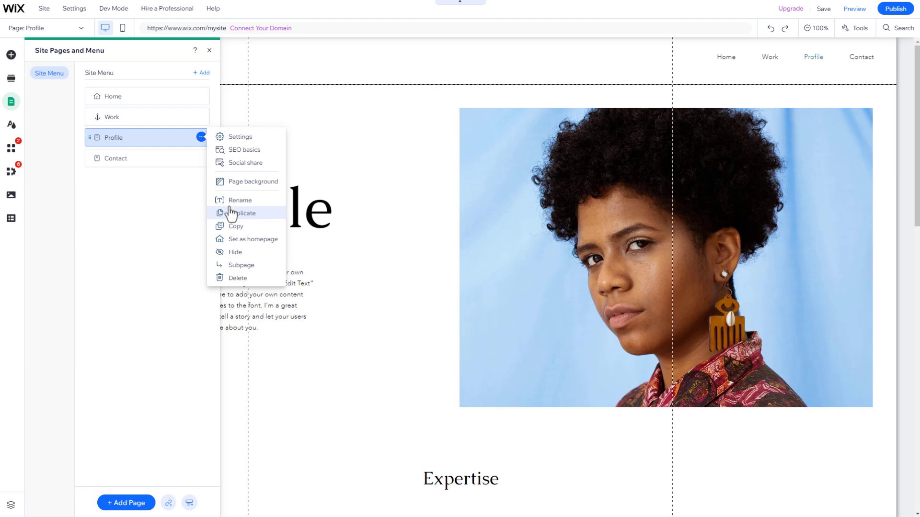
left_click(231, 213)
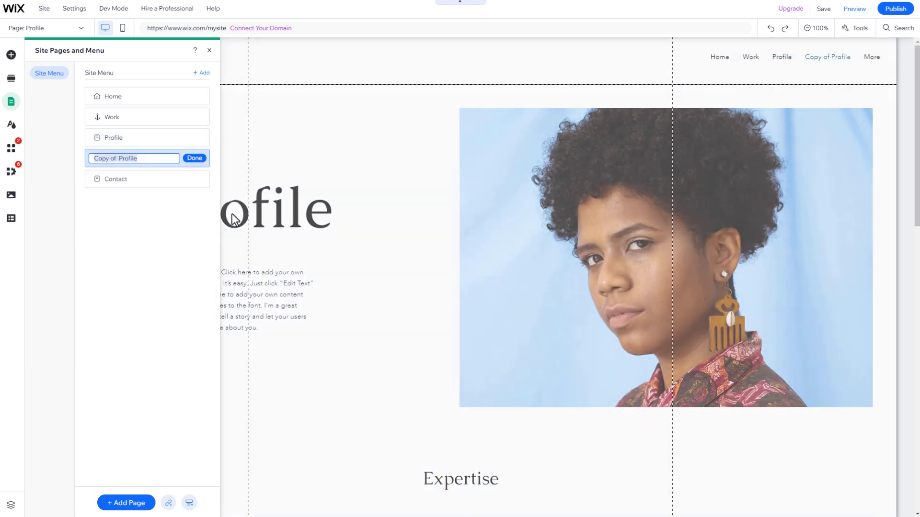
left_click(234, 220)
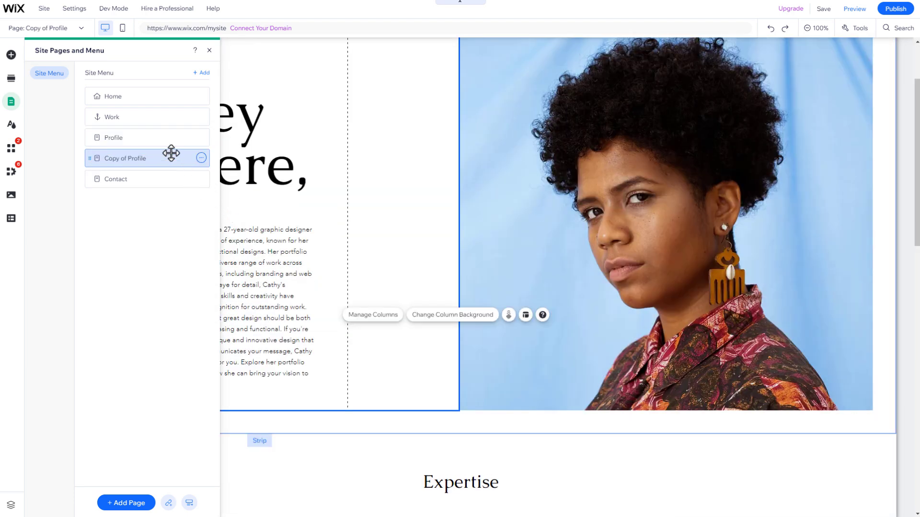
left_click_drag(171, 153, 164, 131)
left_click(201, 138)
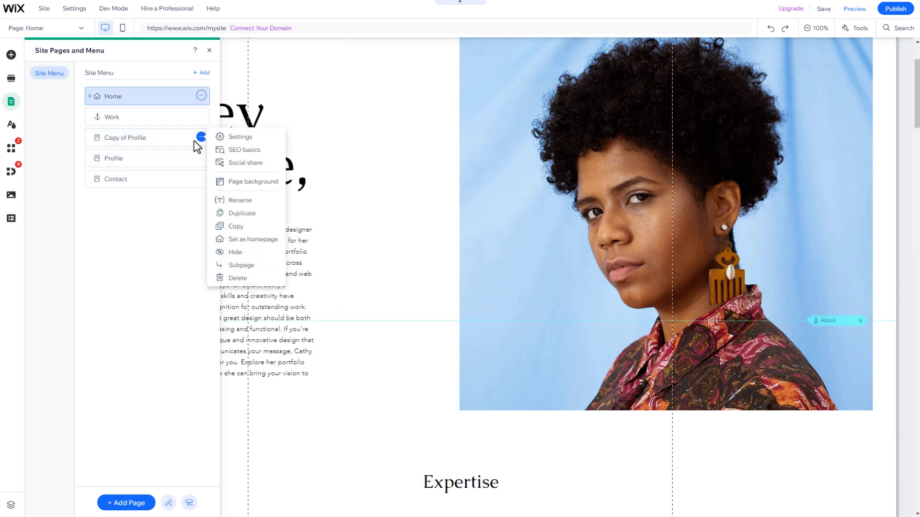
left_click(231, 202)
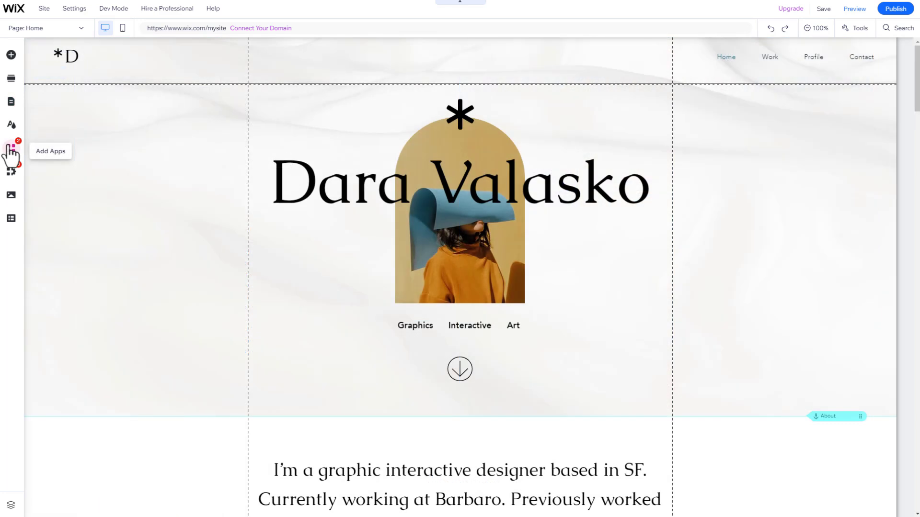
left_click(11, 149)
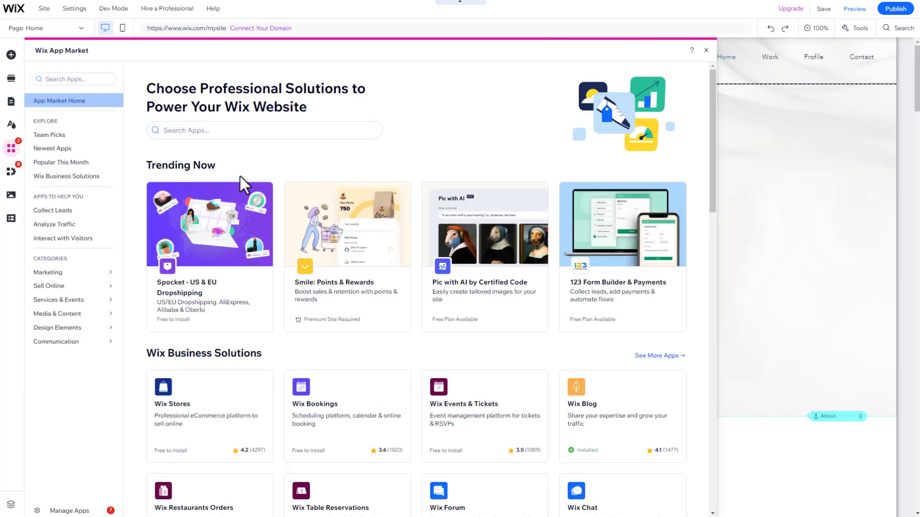
left_click(599, 227)
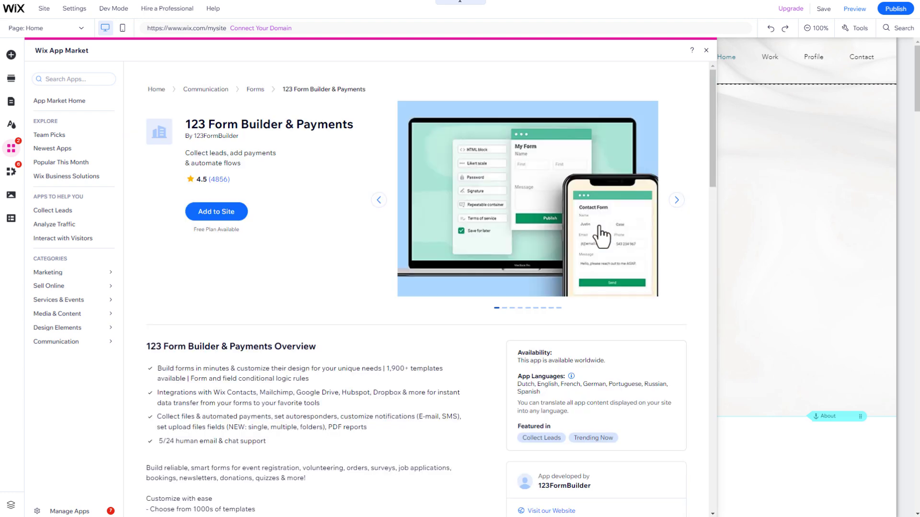
left_click(832, 162)
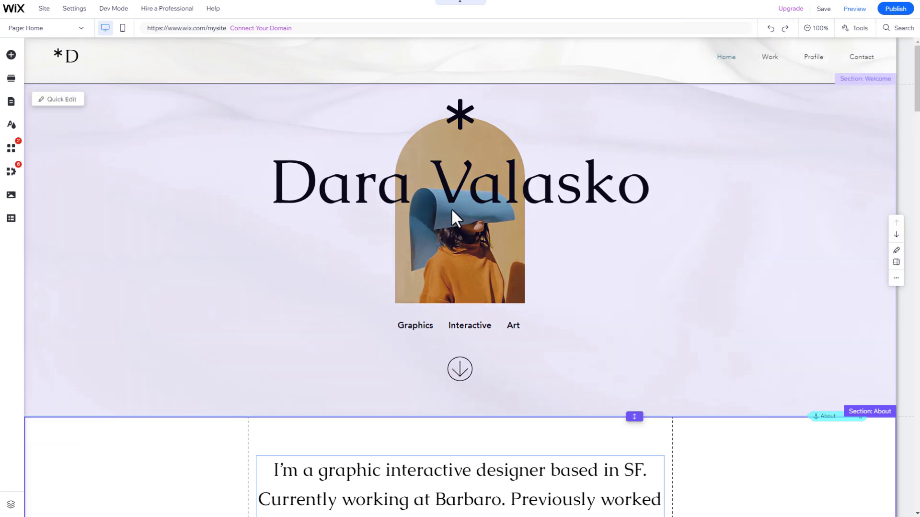
Step: Remove the arch photo from the hero
left_click(452, 211)
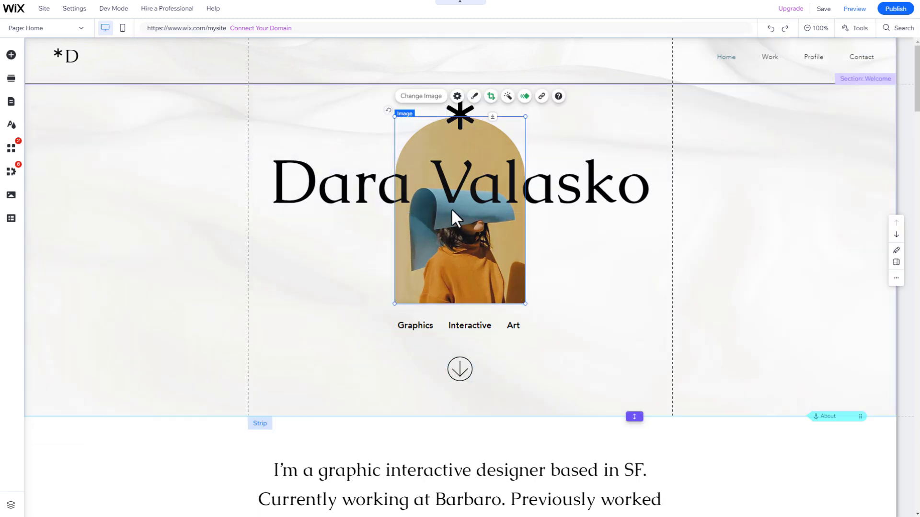
key("Delete")
key("ctrl+z")
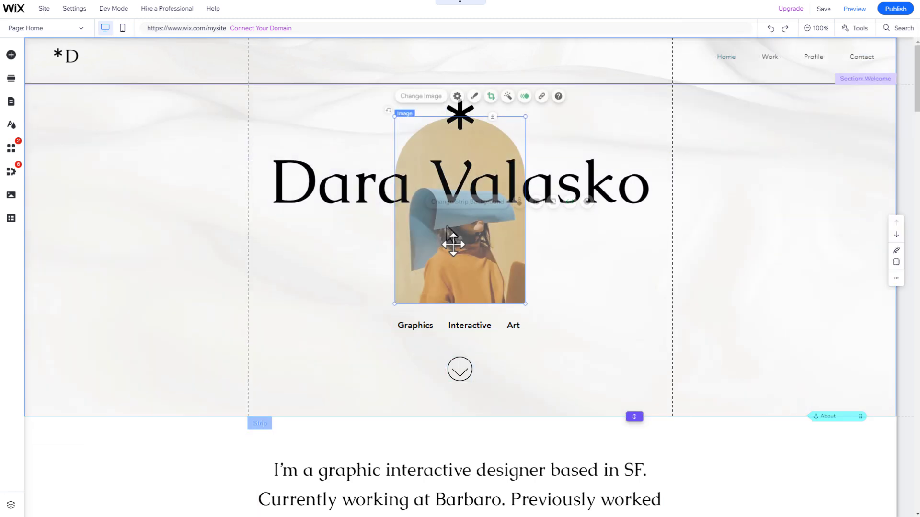
right_click(453, 244)
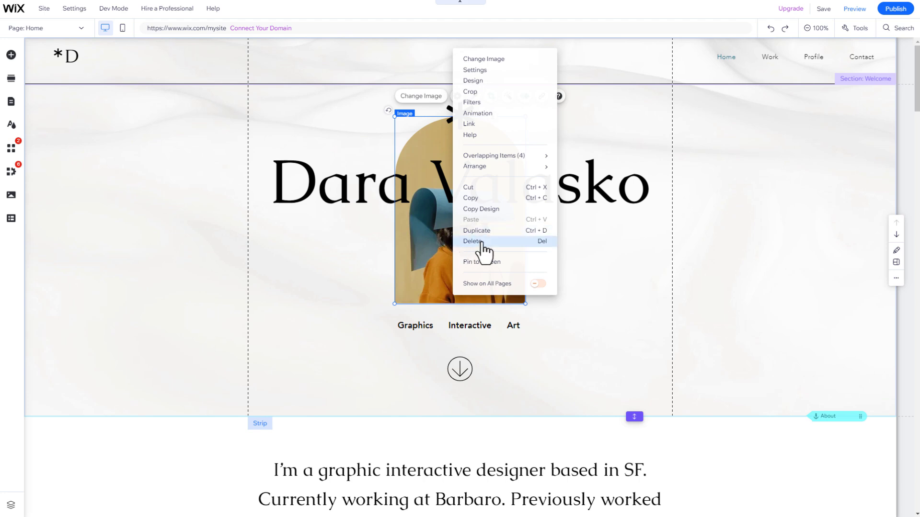
left_click(472, 241)
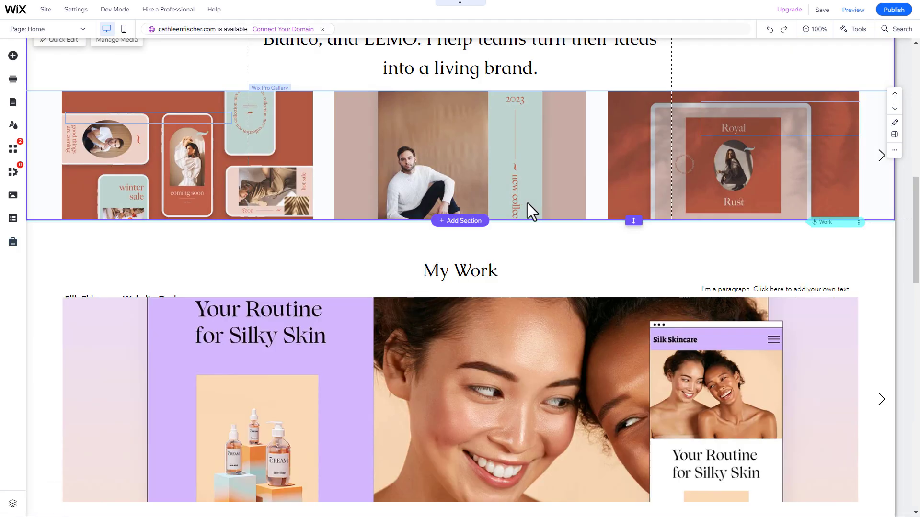
Step: Drop the Grow Your Vision welcome section into place directly under the hero
left_click(476, 223)
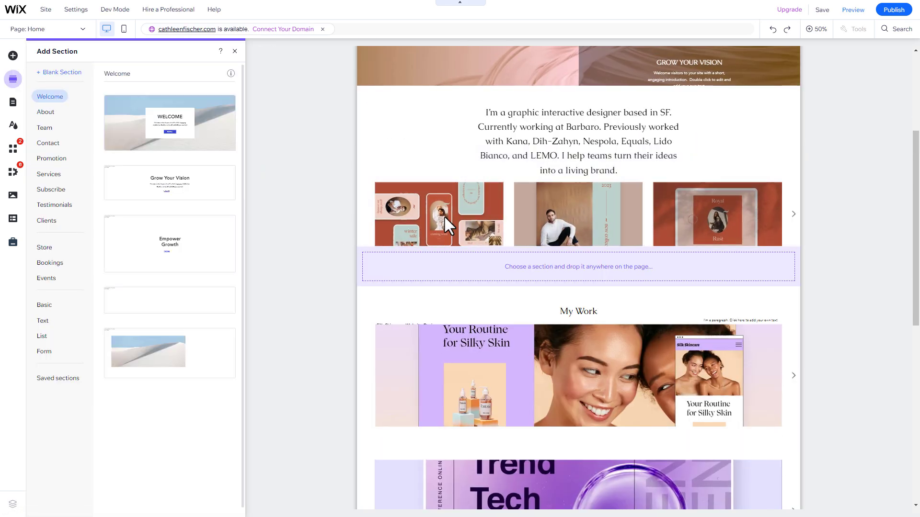
left_click_drag(188, 185, 536, 274)
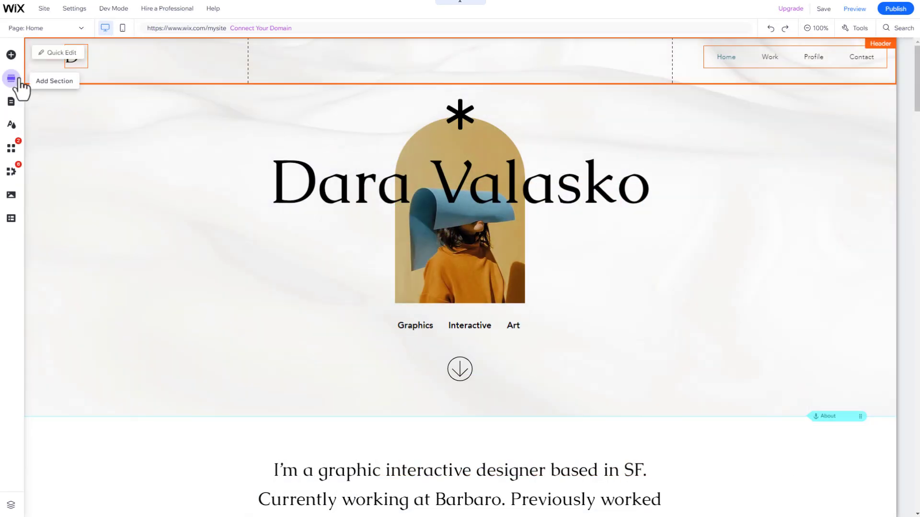
left_click(19, 80)
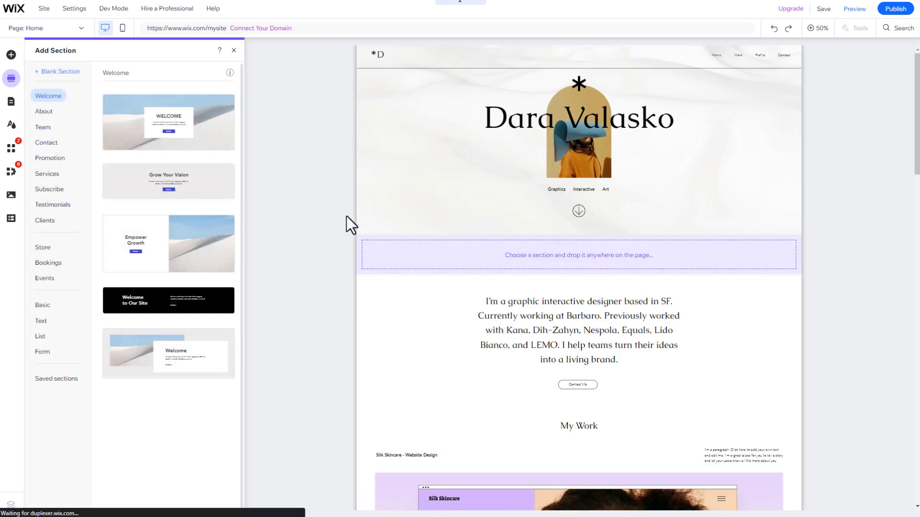
left_click_drag(172, 179, 524, 247)
left_click(173, 176)
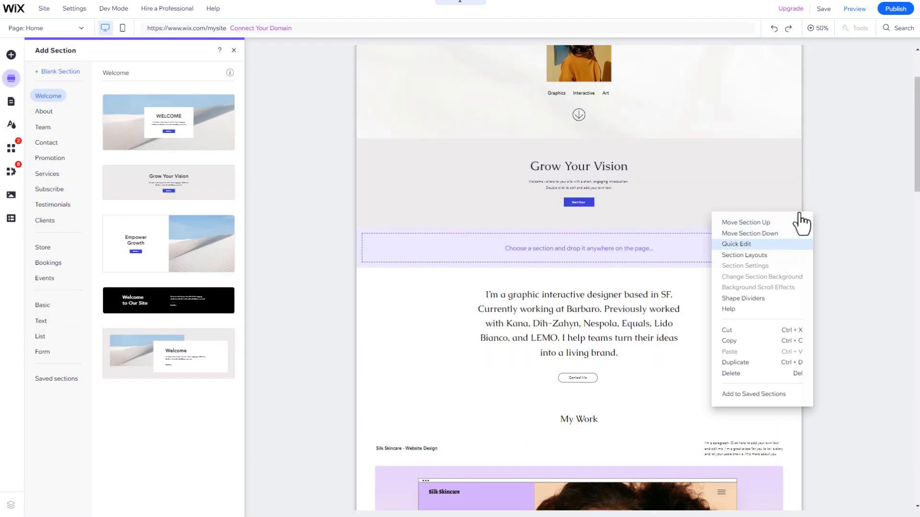
Step: Switch the Grow Your Vision section to a split layout and give its column a new background image
left_click(769, 255)
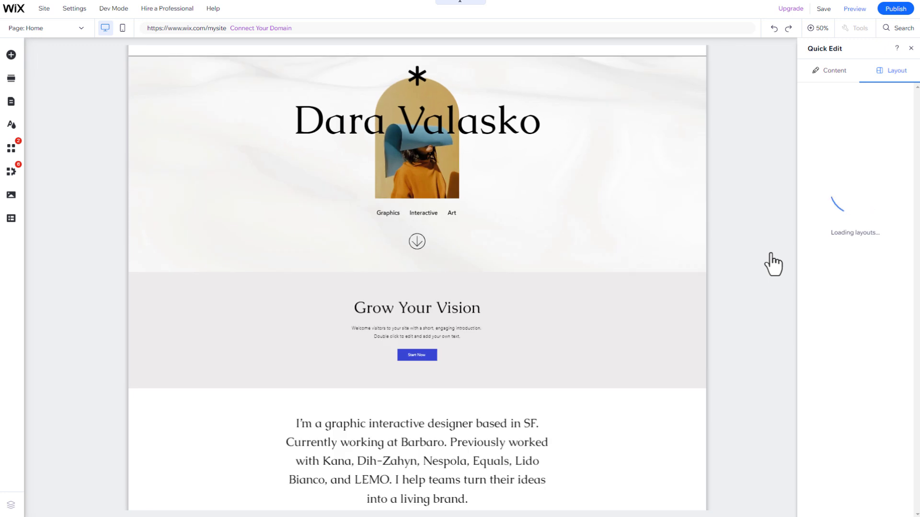
left_click(853, 203)
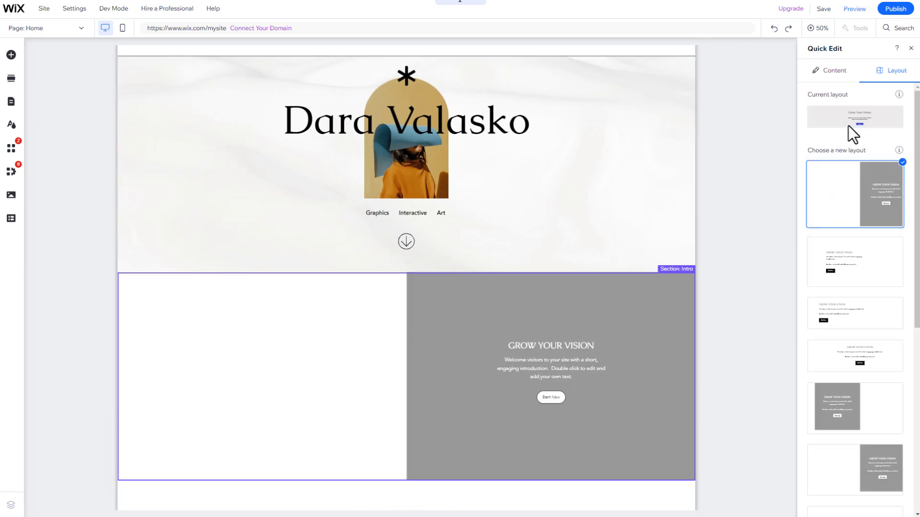
left_click(845, 82)
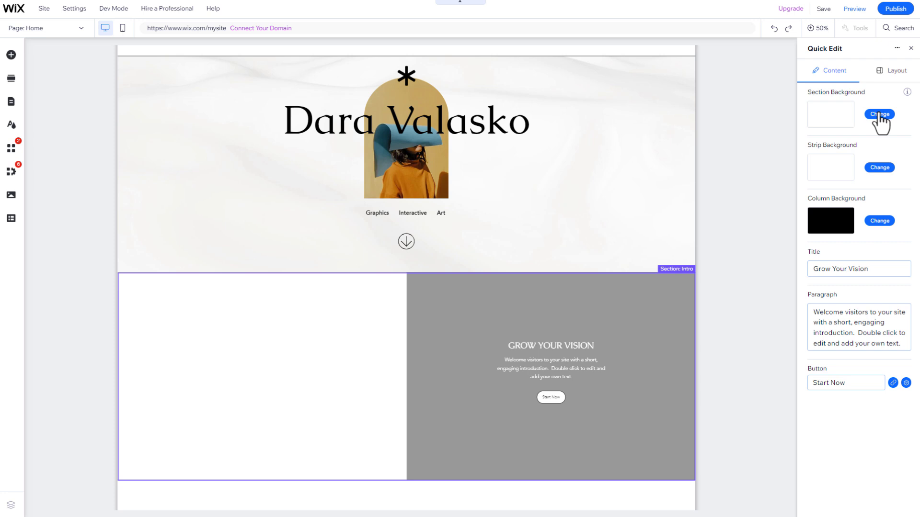
left_click(879, 115)
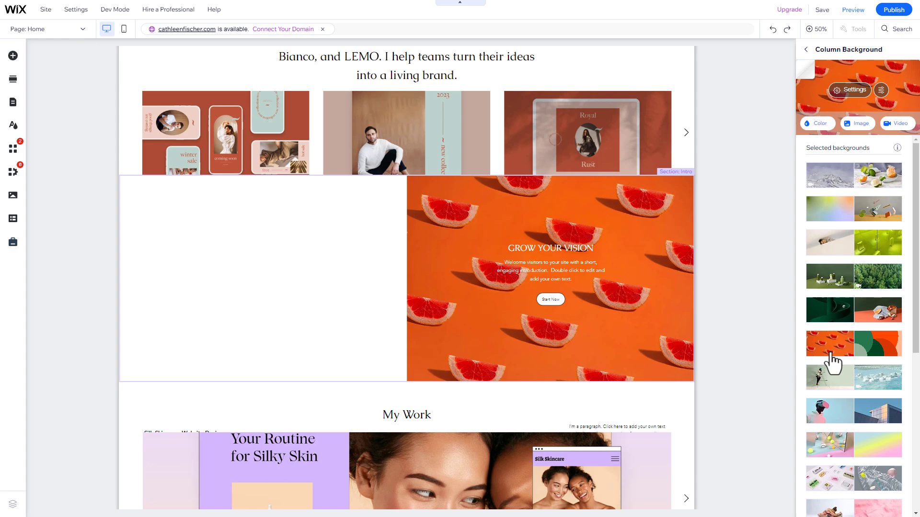
left_click(805, 50)
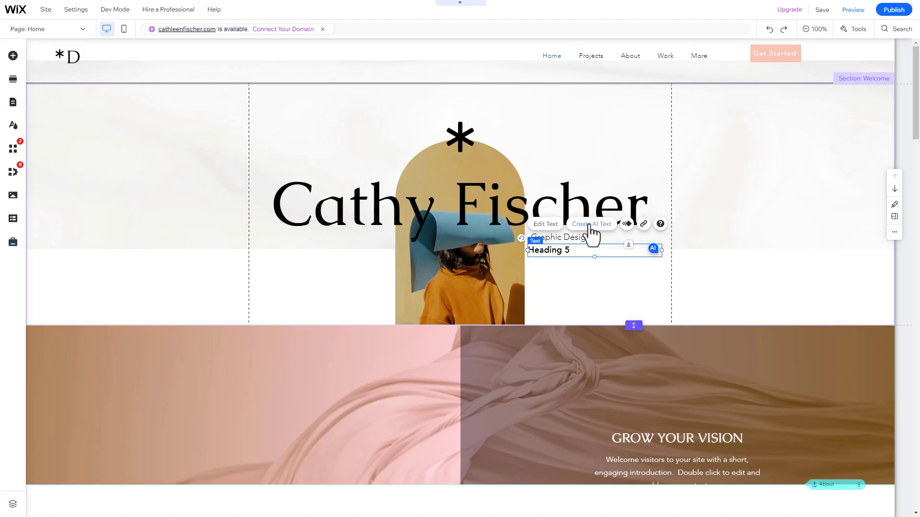
Step: Delete the Heading 5 placeholder text under the name, using its right-click options
key("Delete")
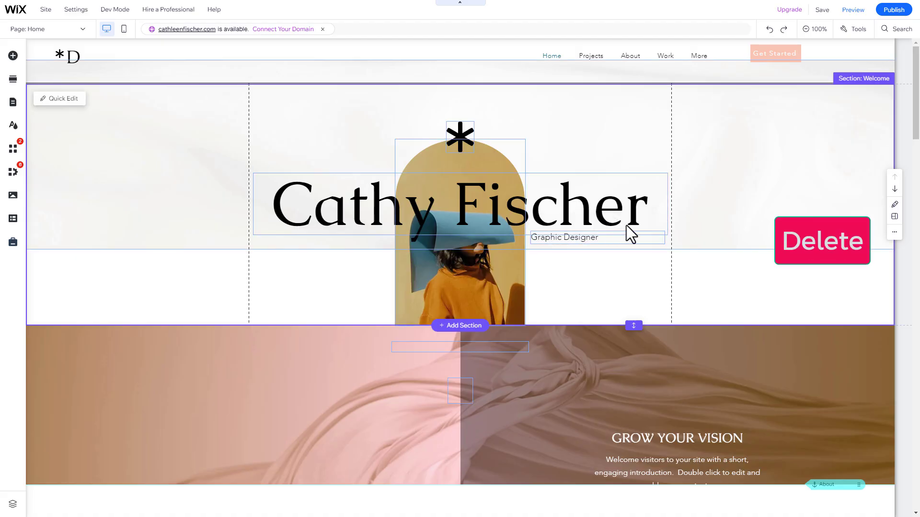
left_click(568, 255)
right_click(569, 255)
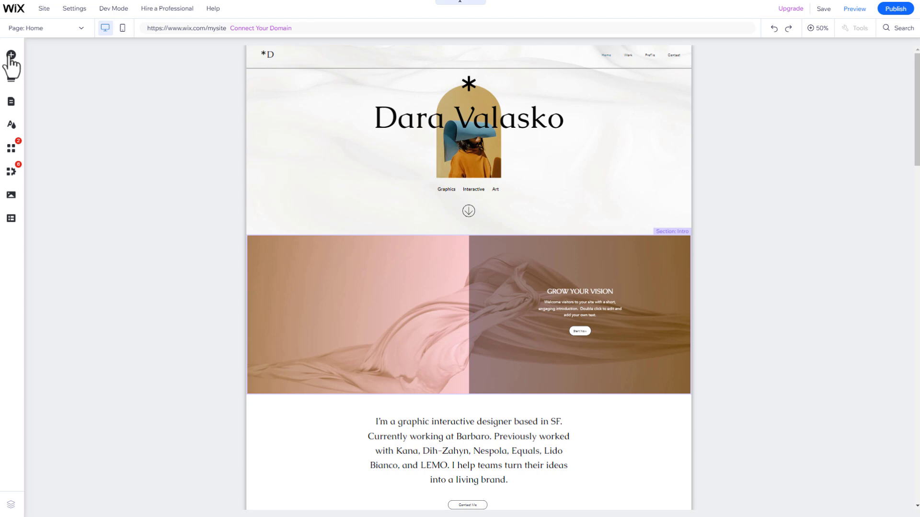
Step: Place a heading under the name reading 'Graphic Designer'
left_click(11, 56)
left_click_drag(189, 213, 591, 223)
double_click(559, 217)
type("Gra")
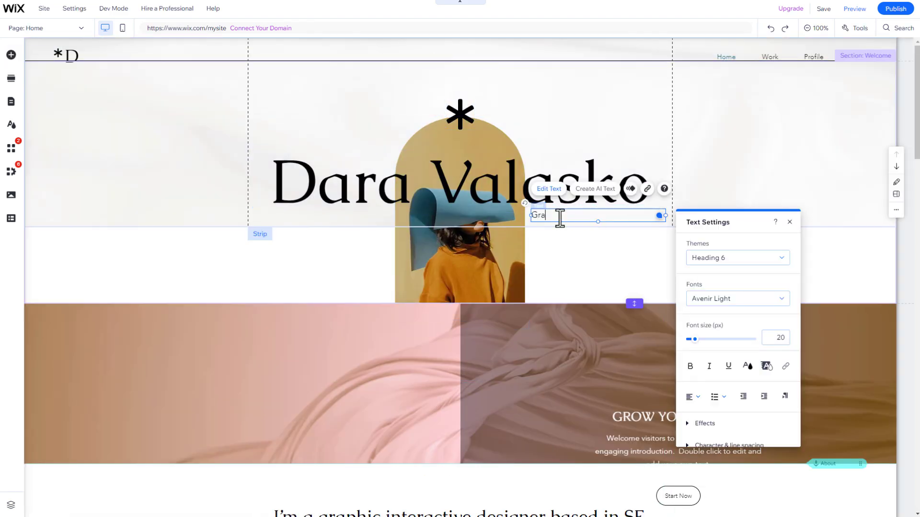
type("phic Desi")
type("gner")
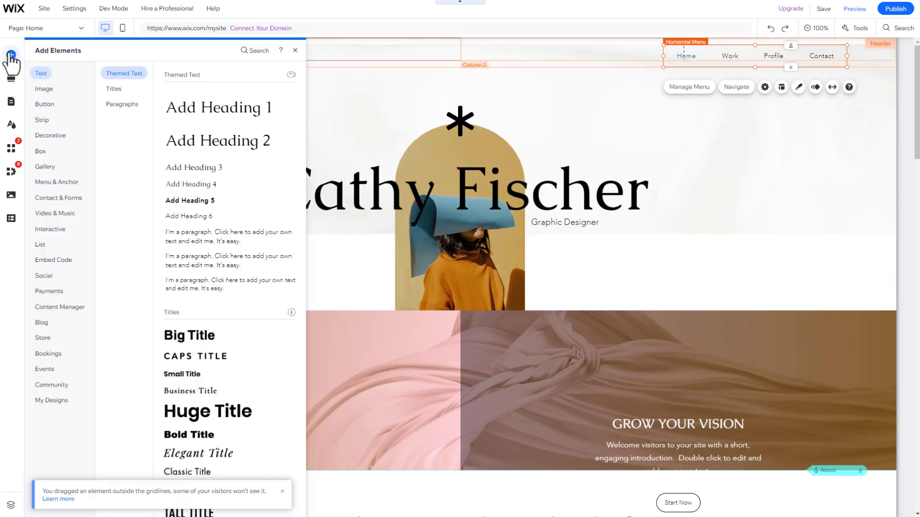
Step: Add a Get Started button to the header, shift the menu left and the button to the right end
left_click(54, 105)
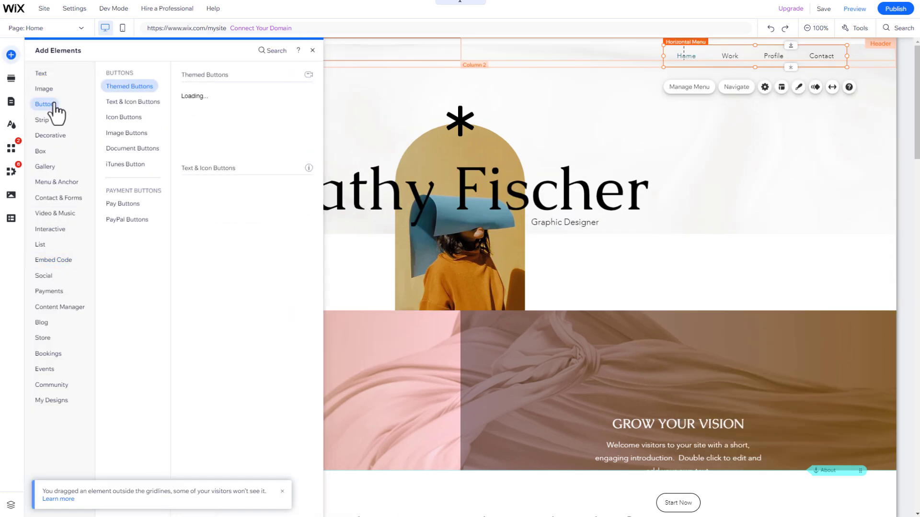
left_click_drag(283, 404, 636, 70)
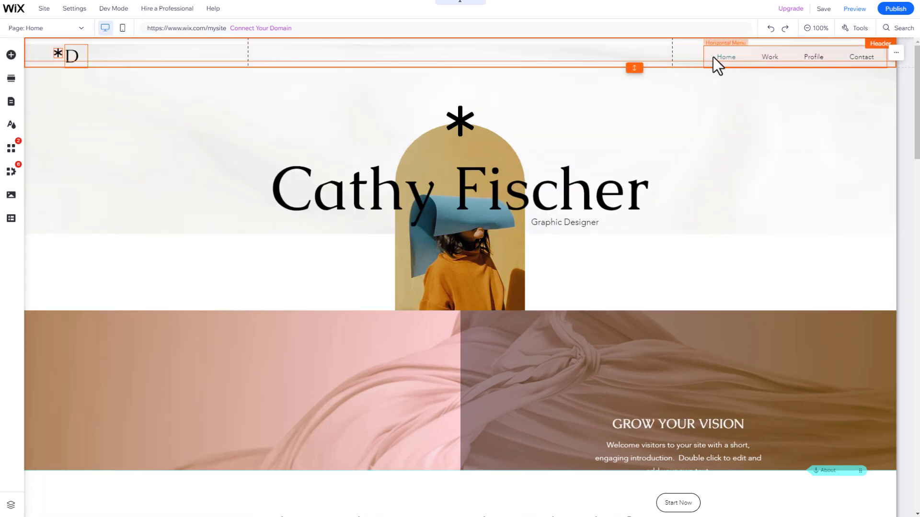
left_click(712, 56)
left_click_drag(703, 56, 667, 58)
left_click(868, 57)
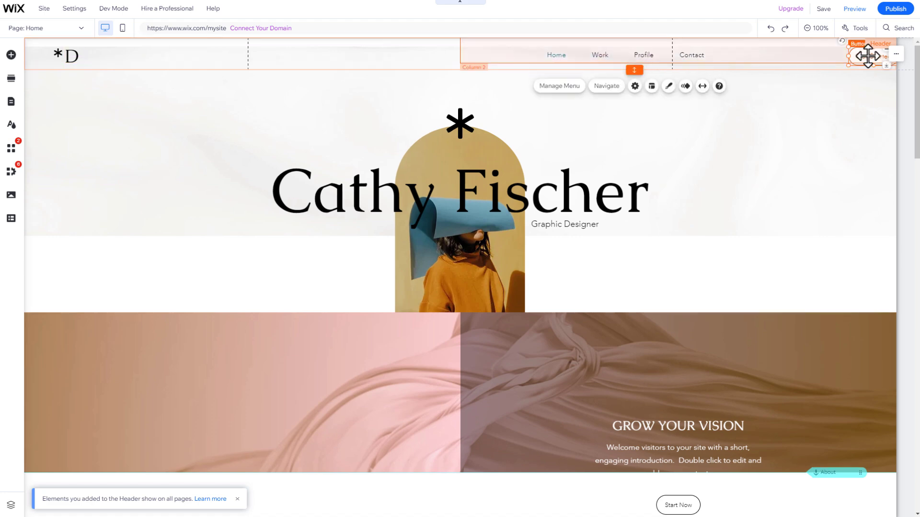
left_click_drag(867, 56, 771, 53)
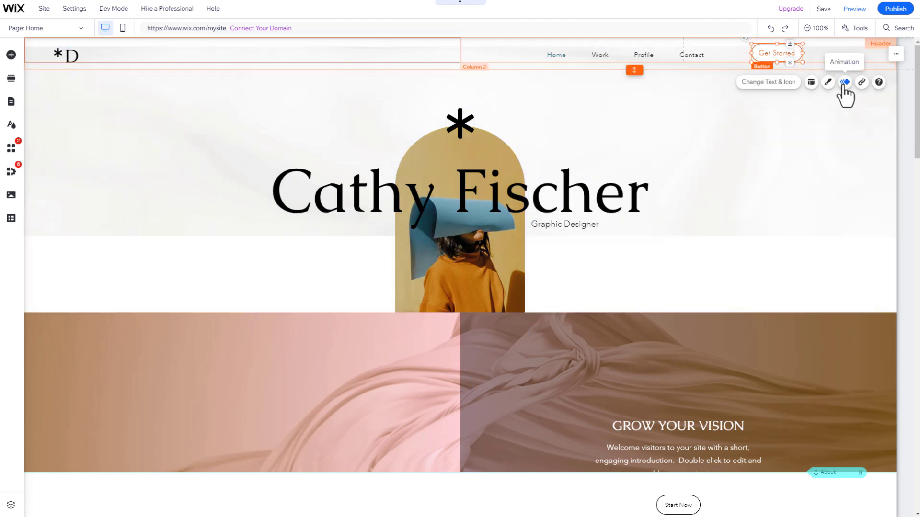
Step: Apply the Reveal animation to the Get Started button and open its animation settings
left_click(845, 82)
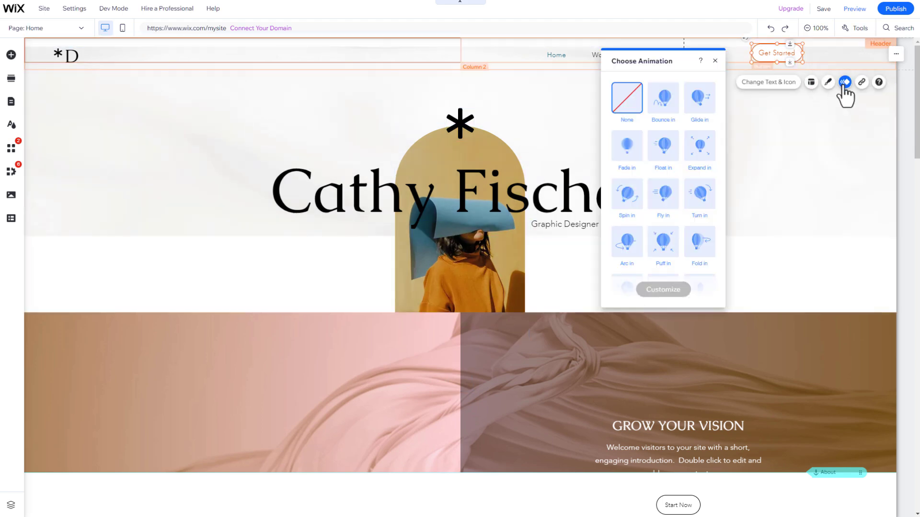
left_click(663, 242)
left_click(661, 287)
Step: Give the Get Started button the solid black style with a pink background fill, then style its hover state
left_click(828, 82)
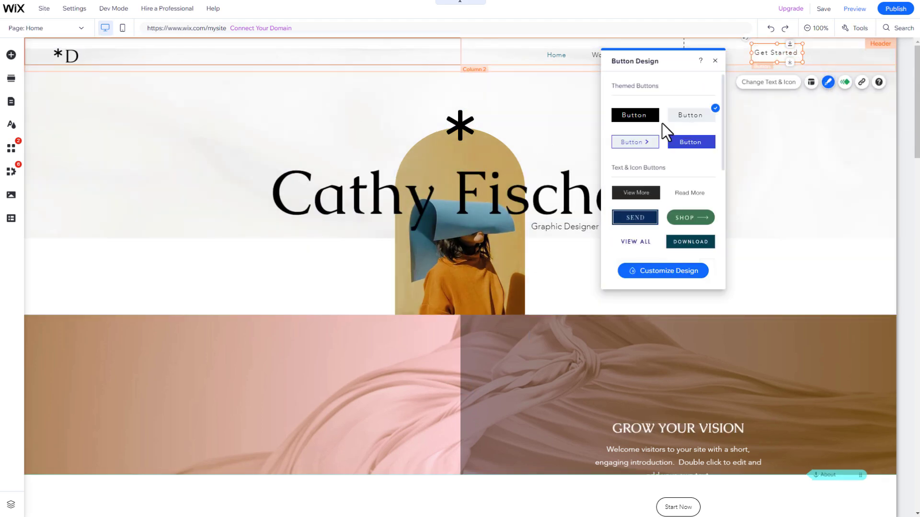
left_click(645, 118)
left_click(663, 271)
left_click(662, 106)
left_click(637, 152)
left_click(480, 363)
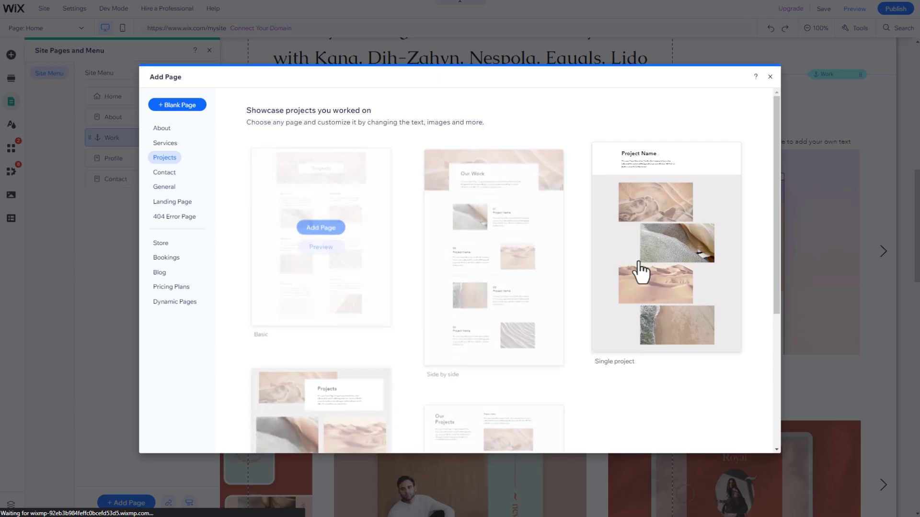
Step: Add a Projects page from the template, type 'About' into the heading, and edit the This is me subheading
mouse_move(641, 273)
left_click(343, 426)
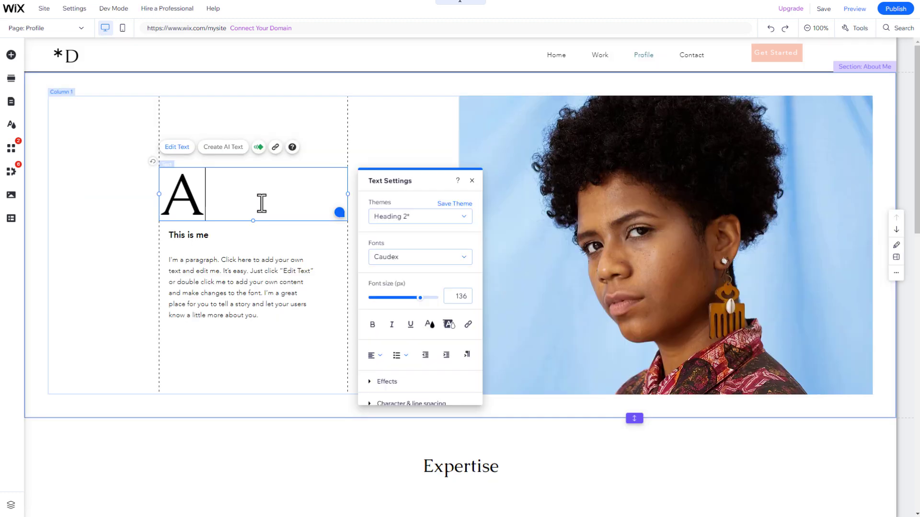
type("bout")
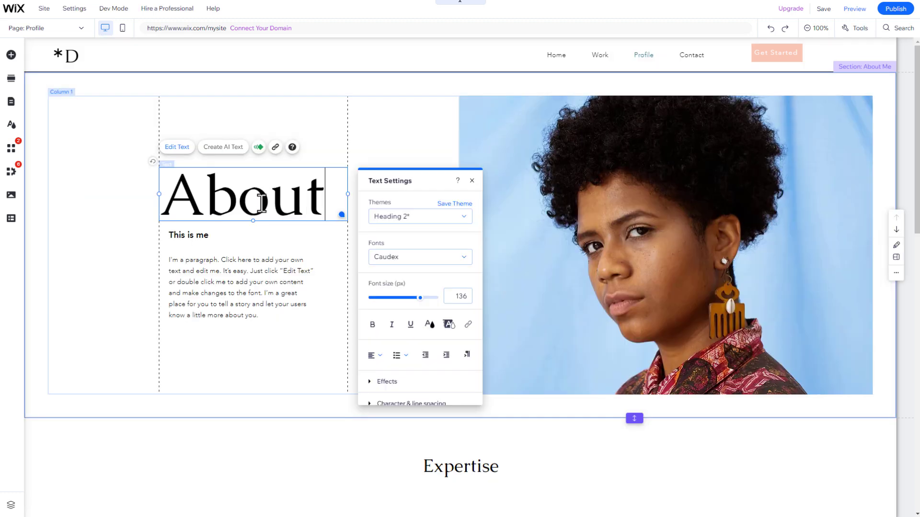
double_click(180, 238)
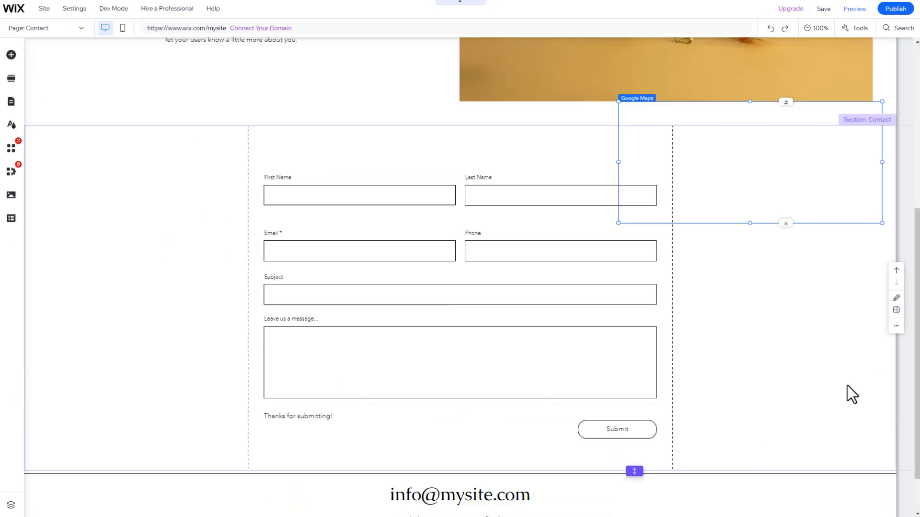
Step: Attach a Google map set to 'New York' to the Contact footer, stretch it, and add an order form
left_click_drag(747, 158, 834, 460)
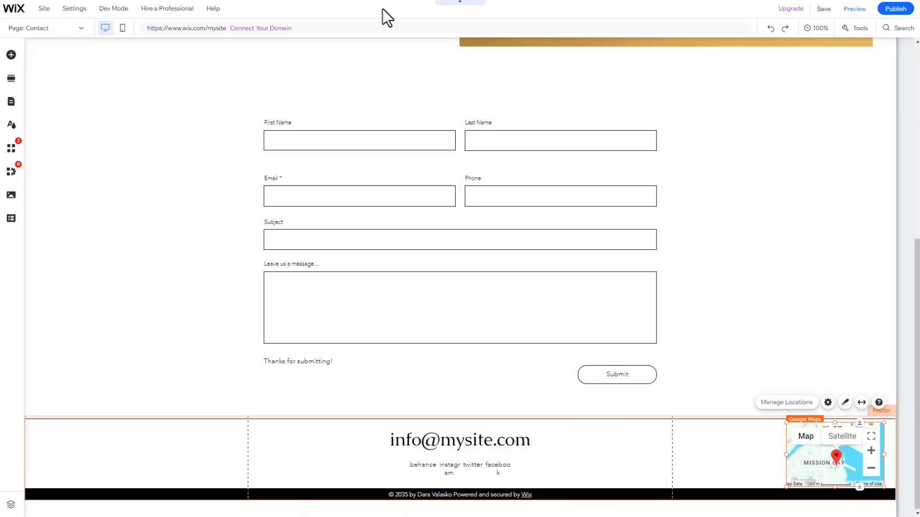
left_click(806, 406)
triple_click(686, 312)
type("New york")
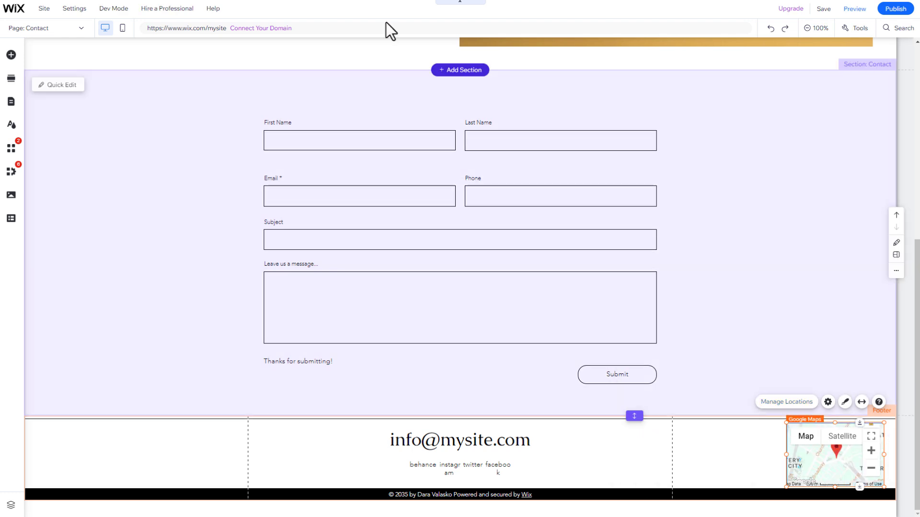
scroll(503, 415, "down", 2)
left_click_drag(836, 374, 441, 468)
left_click_drag(493, 448, 887, 455)
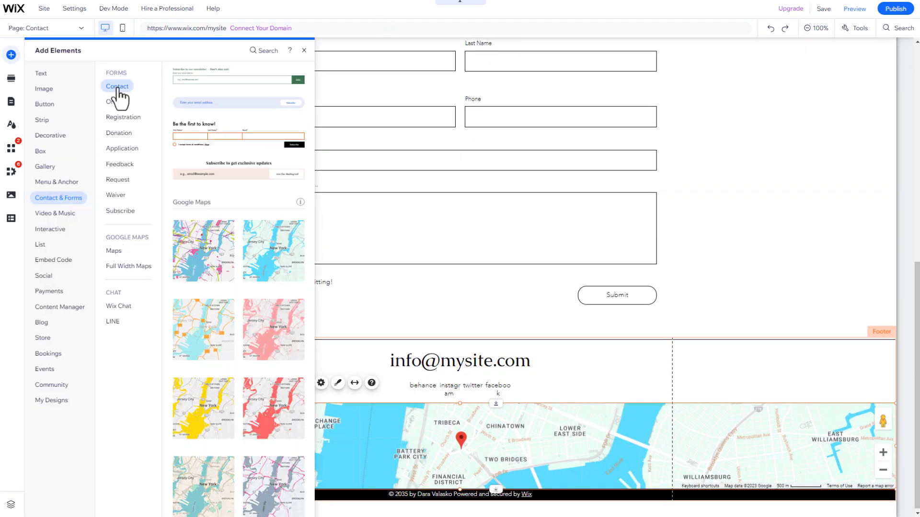
scroll(239, 215, "down", 3)
left_click_drag(276, 211, 624, 96)
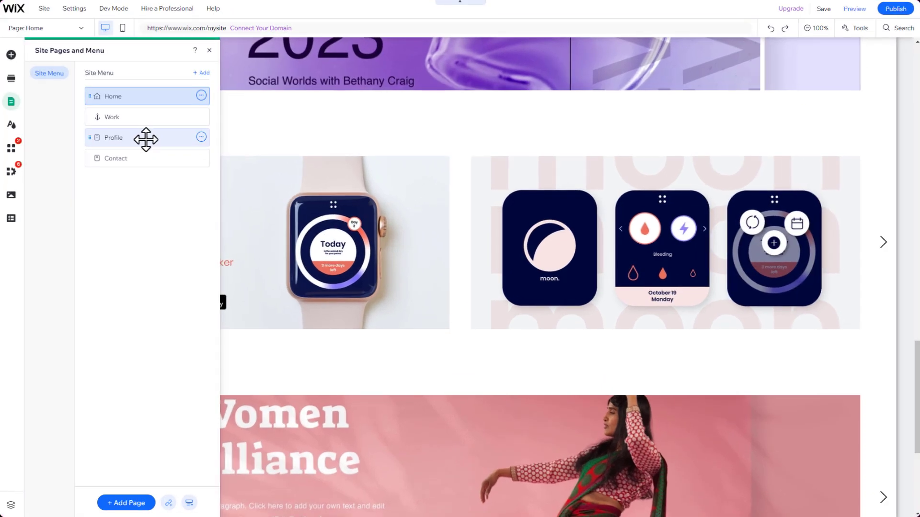
Step: On the Profile page, select the Profile heading for rewriting and scroll down the page
left_click(145, 139)
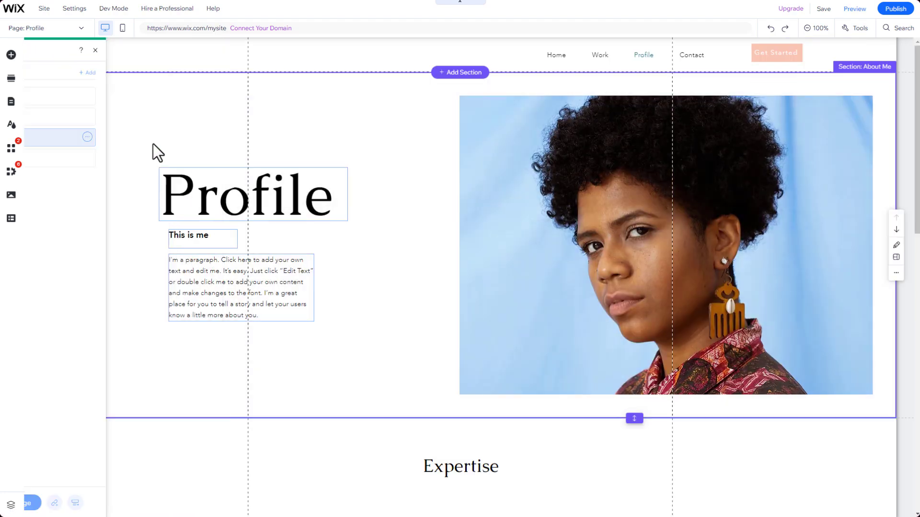
double_click(261, 203)
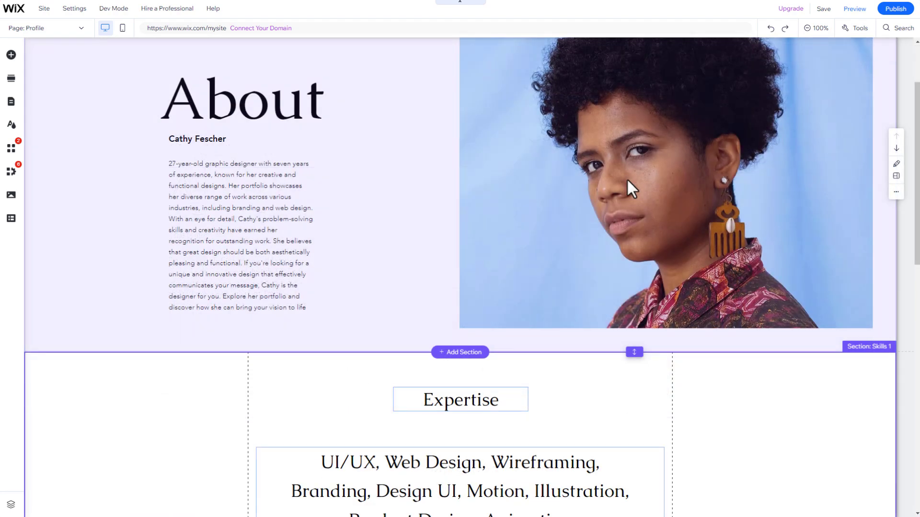
scroll(628, 189, "down", 4)
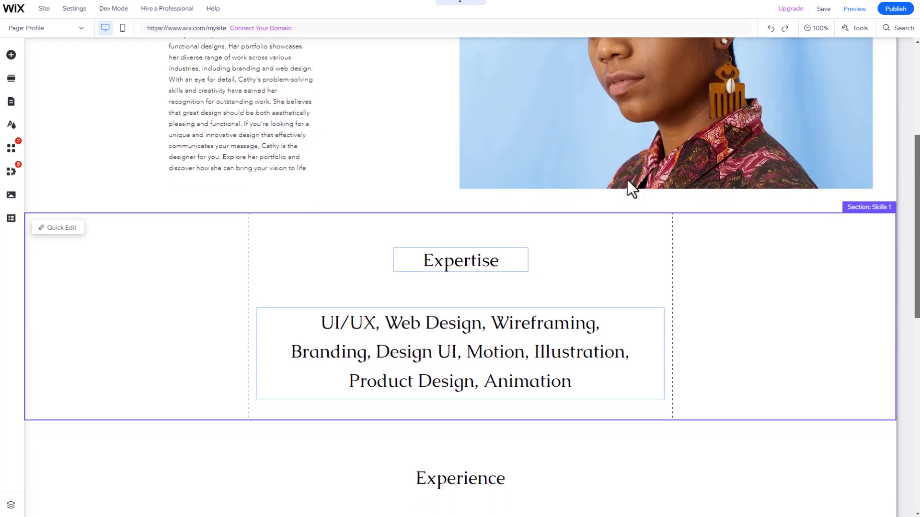
scroll(637, 181, "down", 2)
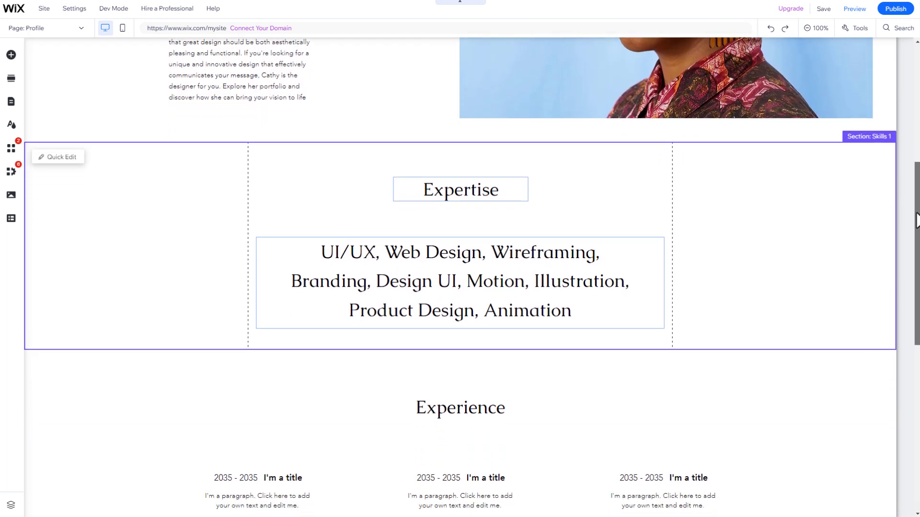
scroll(916, 220, "down", 3)
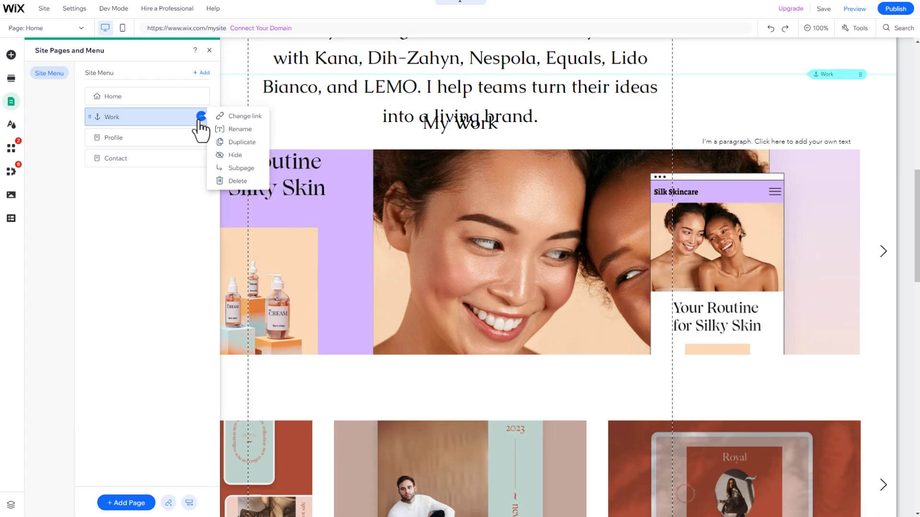
left_click(234, 145)
left_click(201, 137)
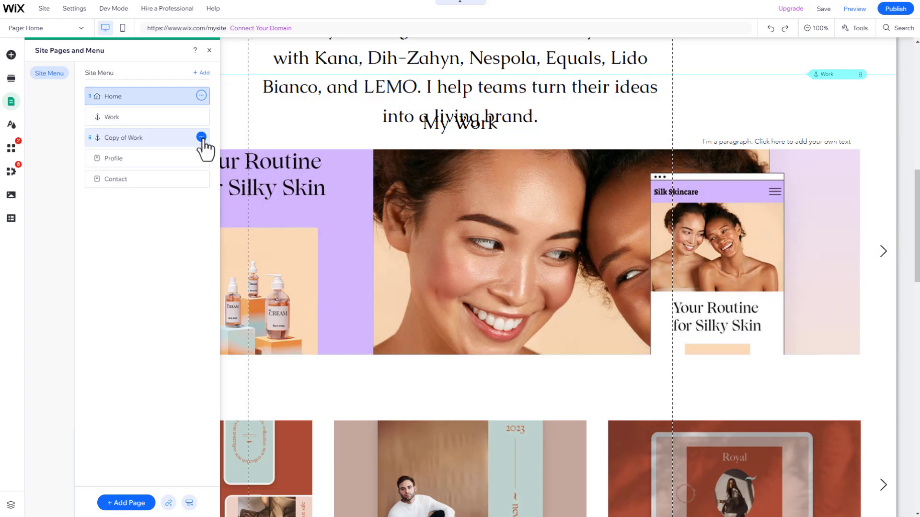
left_click(201, 137)
left_click(232, 175)
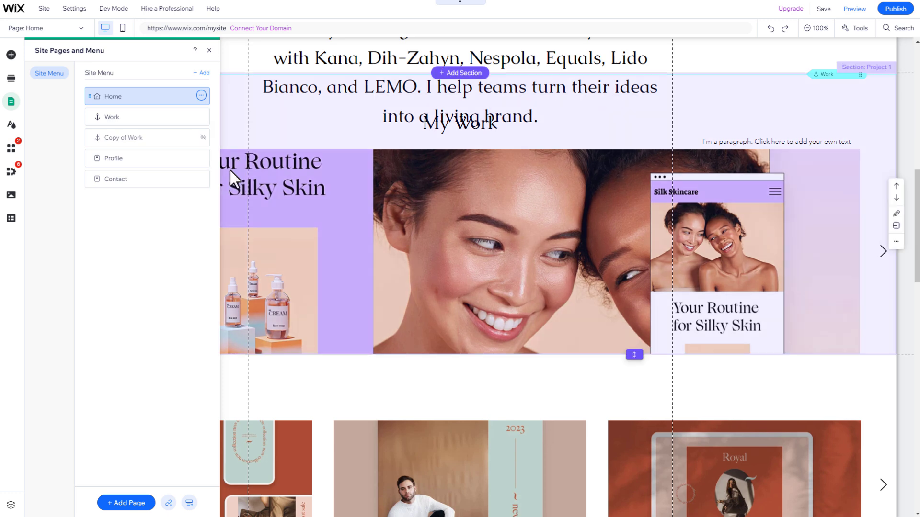
left_click(202, 137)
left_click(235, 200)
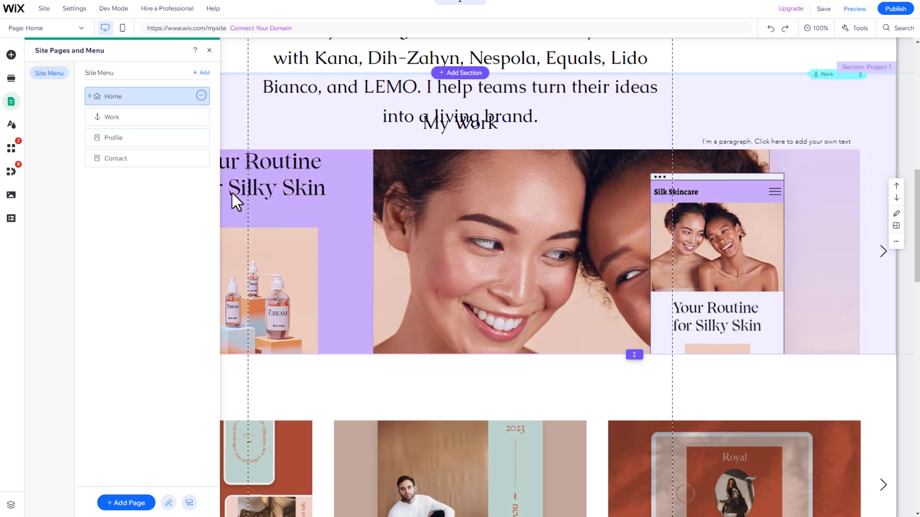
key("ctrl+z")
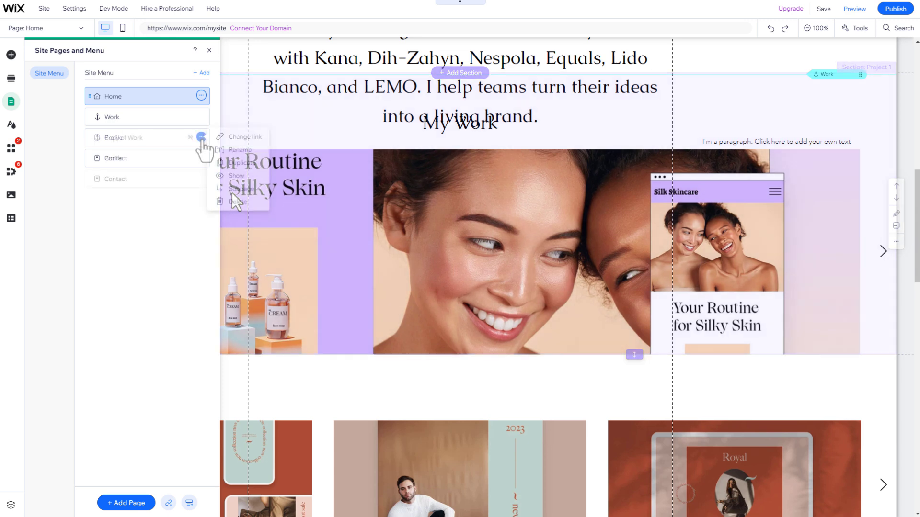
left_click(202, 137)
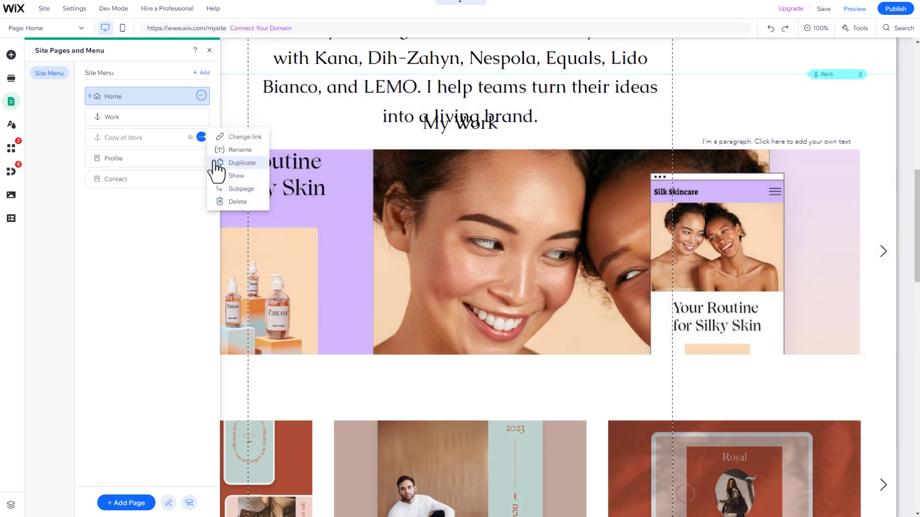
left_click(235, 200)
key("ctrl+z")
left_click(201, 137)
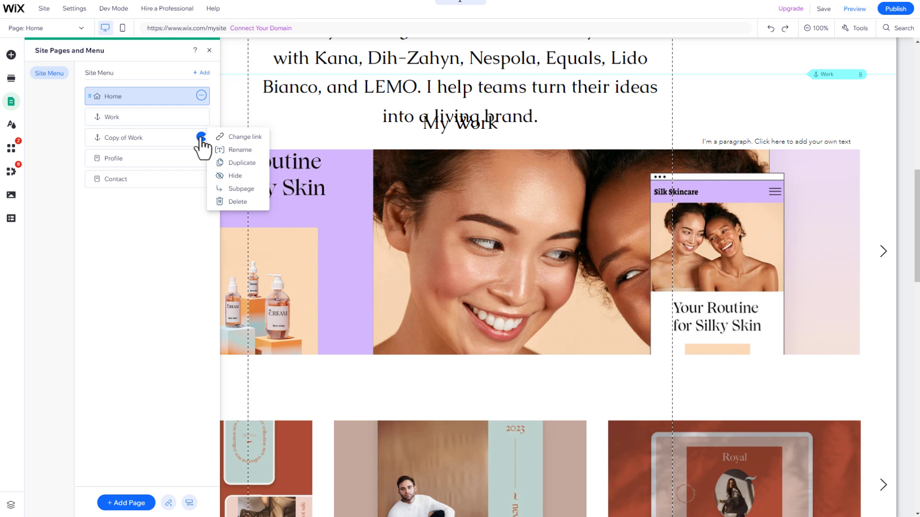
left_click(232, 175)
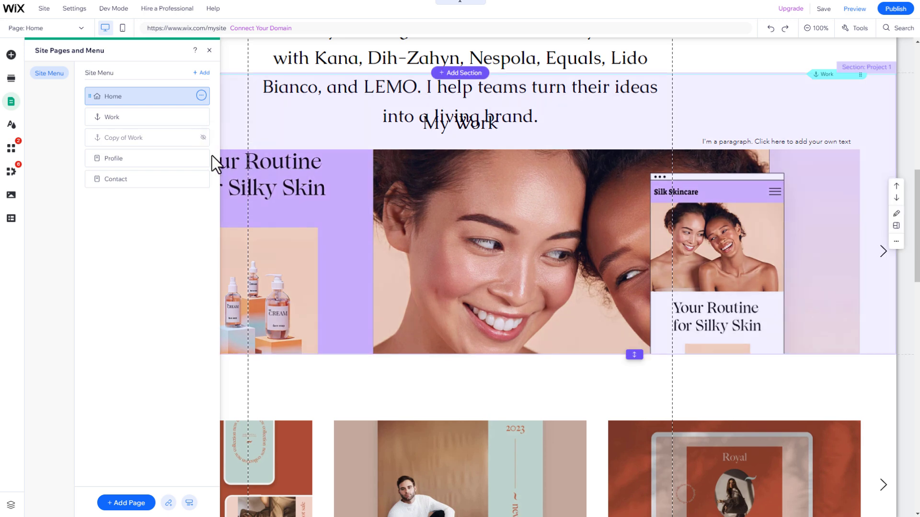
left_click(11, 102)
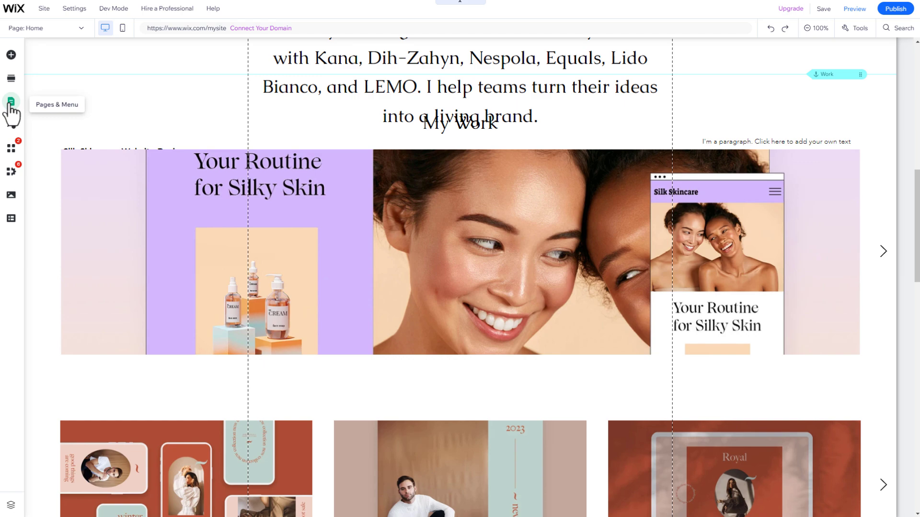
left_click(10, 103)
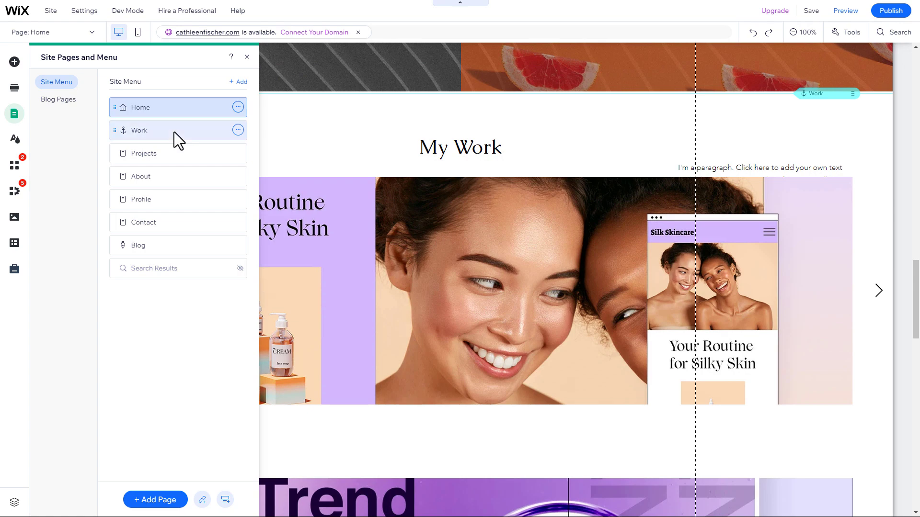
Step: View the Work, Projects, Contact and Blog pages in turn, then bring up the App Market
left_click(174, 131)
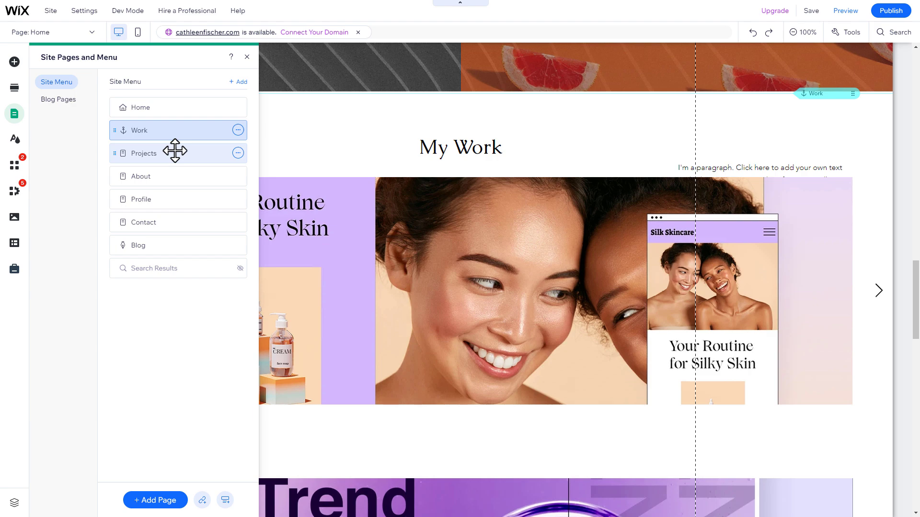
left_click(175, 152)
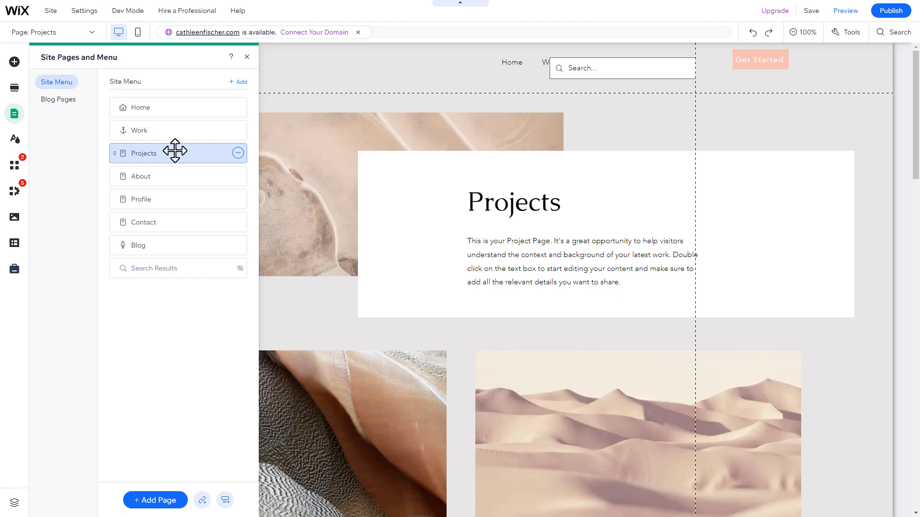
left_click(169, 221)
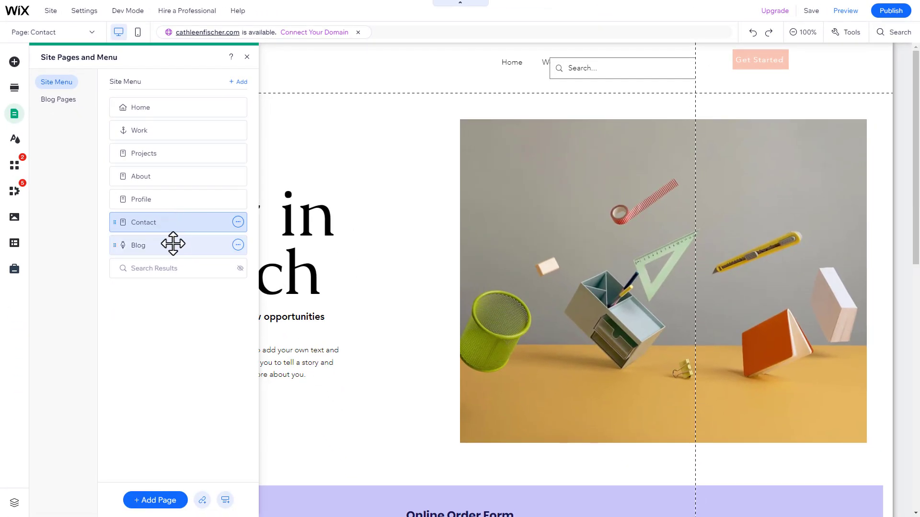
left_click(173, 244)
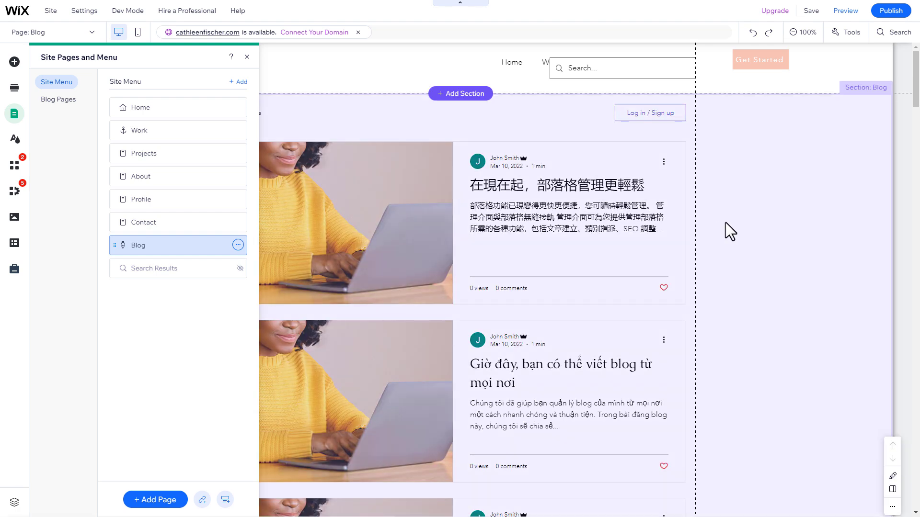
left_click(725, 220)
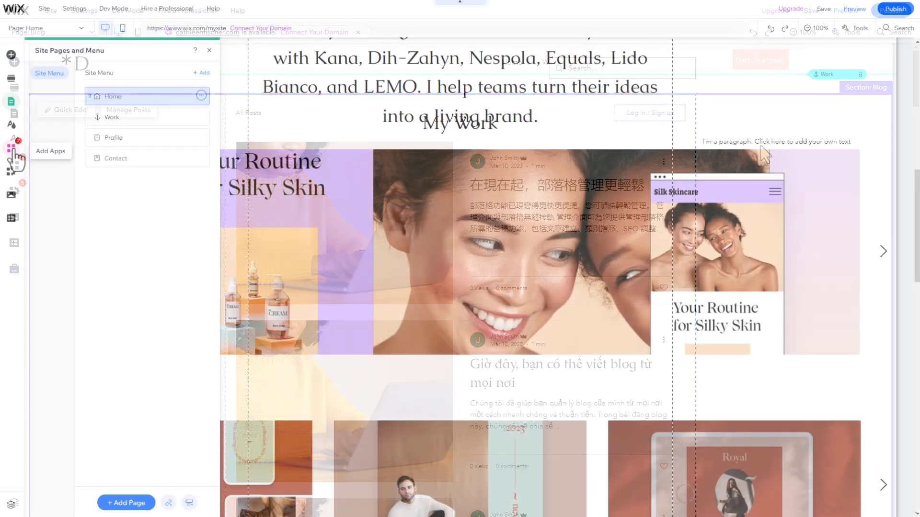
left_click(15, 166)
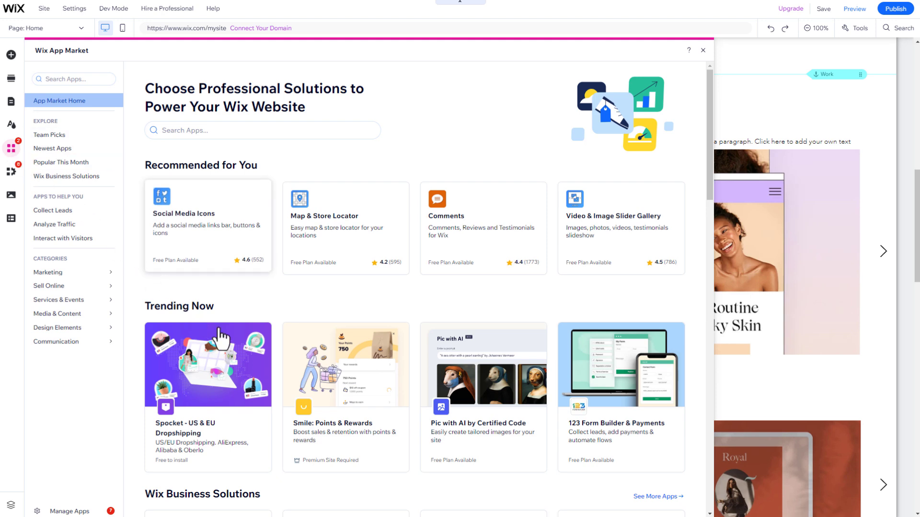
Step: Open the Social Media Icons app details and add it to the site
left_click(213, 253)
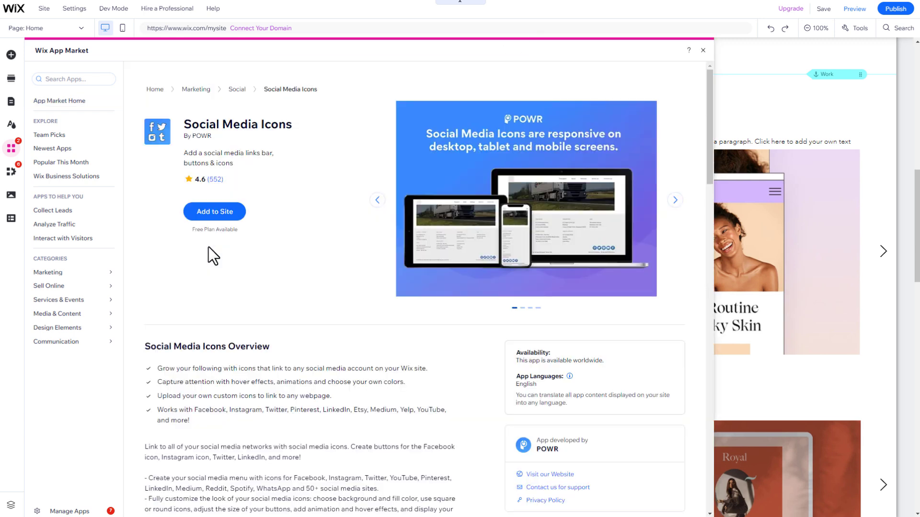
left_click(214, 213)
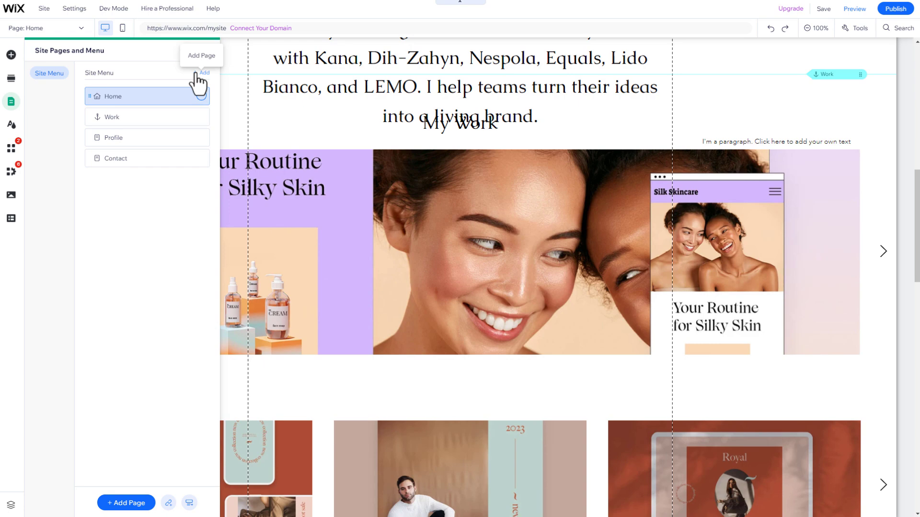
Step: Add the Minimalist About page and swap its header image for the misty-hills figure photo
left_click(197, 73)
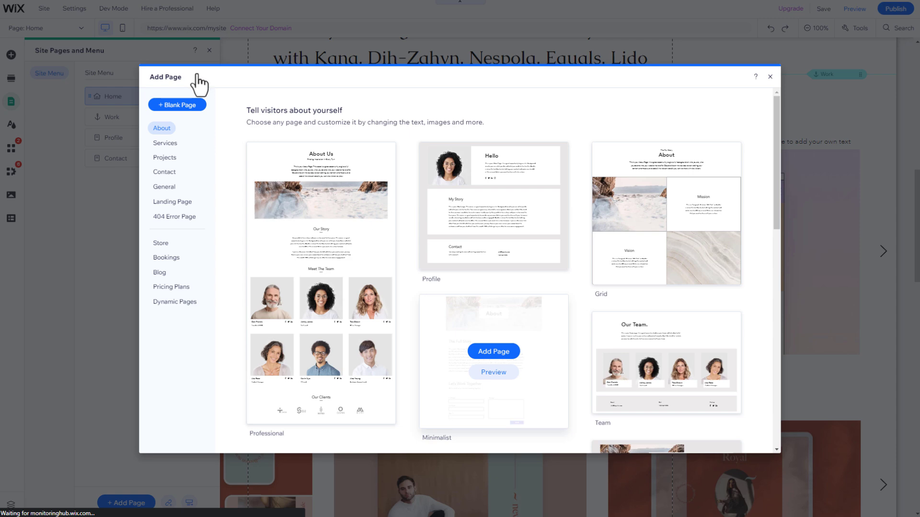
left_click(482, 360)
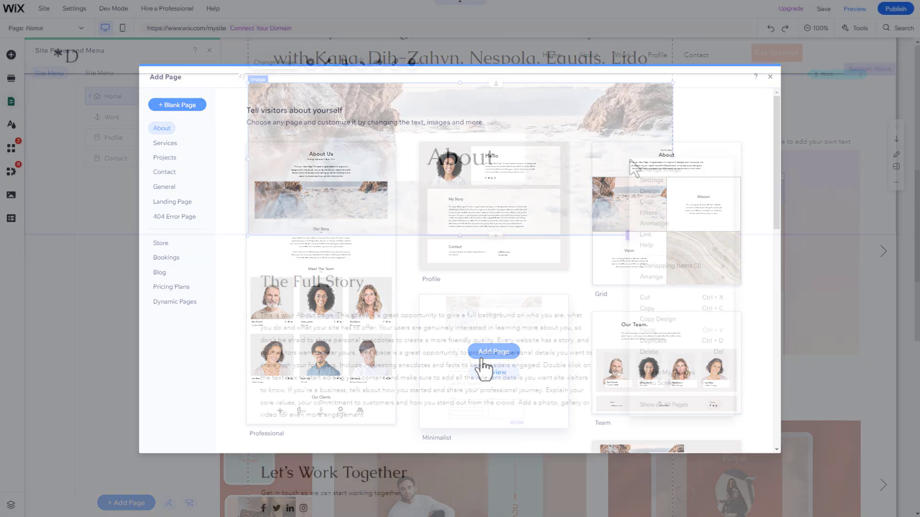
right_click(631, 161)
left_click(642, 185)
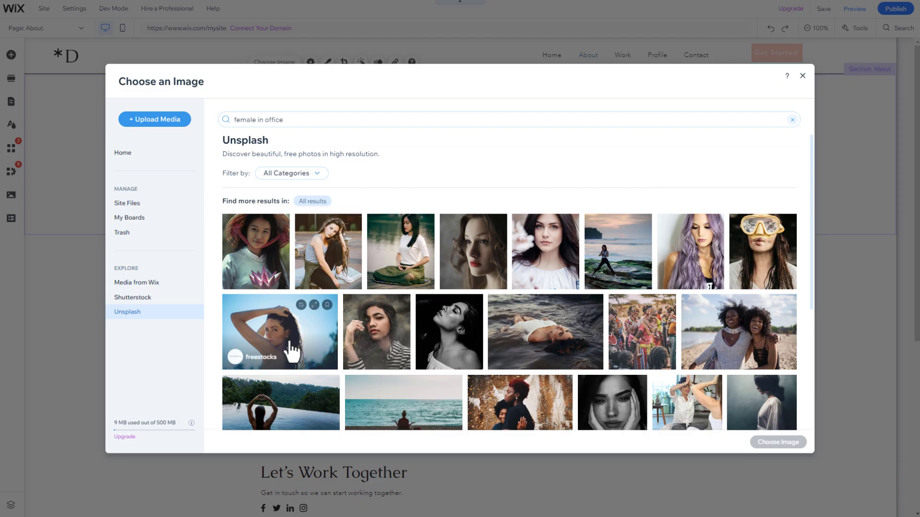
scroll(294, 350, "down", 2)
scroll(290, 350, "down", 3)
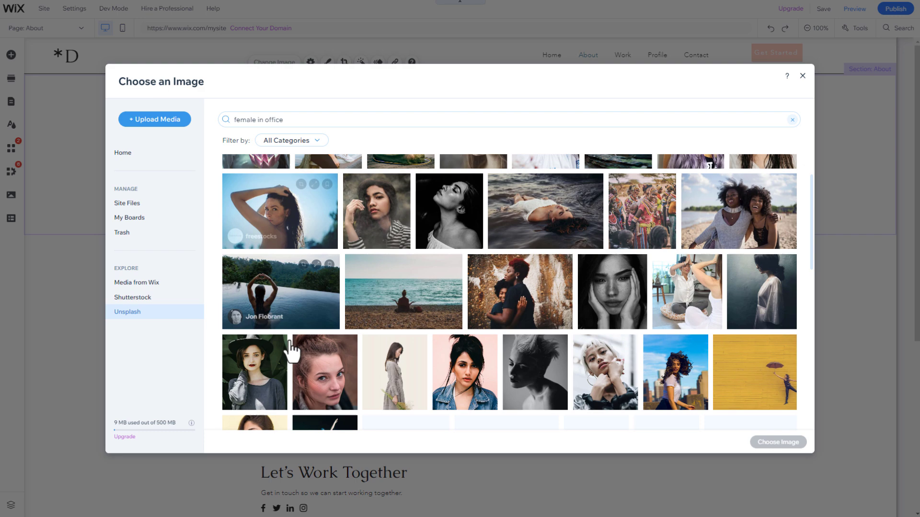
scroll(293, 350, "down", 1)
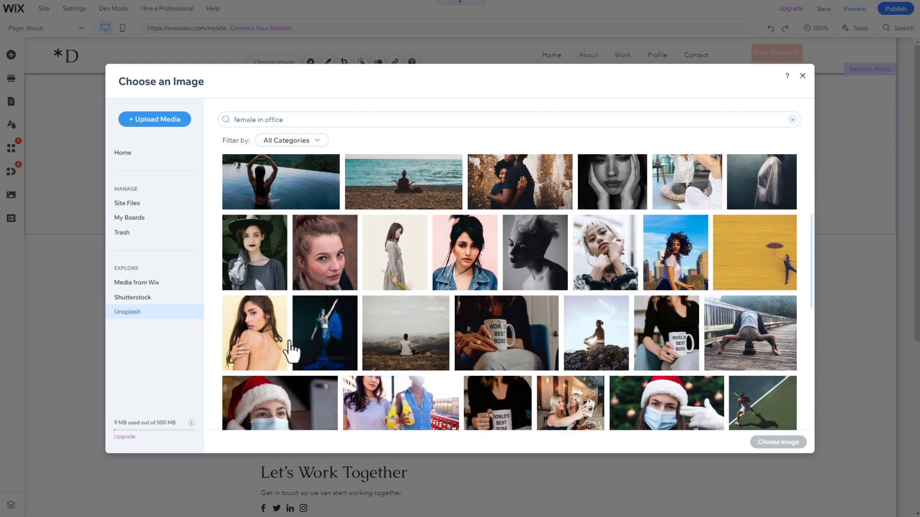
left_click(423, 345)
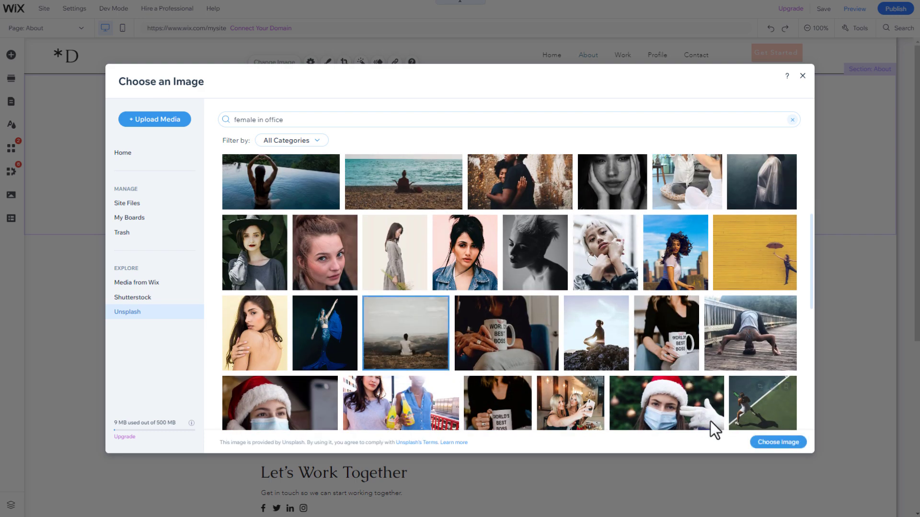
left_click(785, 444)
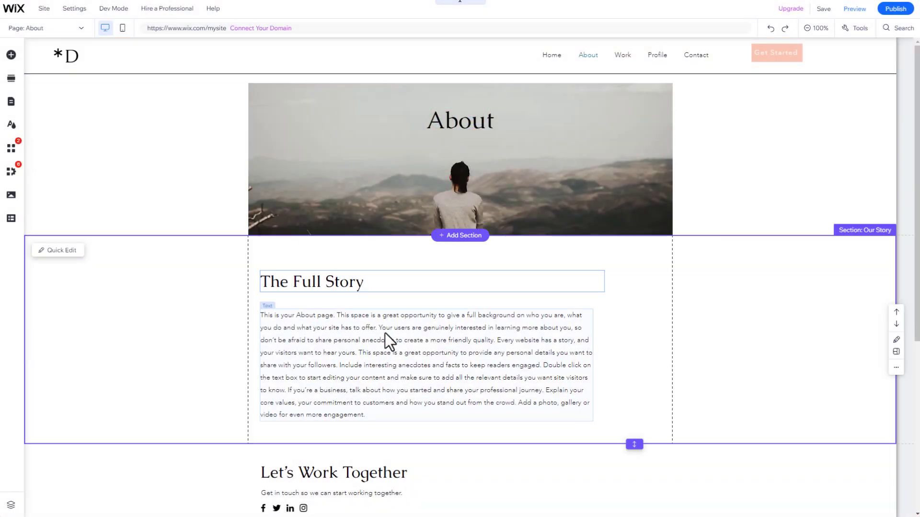
Step: Start AI text generation for the About paragraph with business type 'Graphic Designer'
left_click(384, 332)
right_click(385, 333)
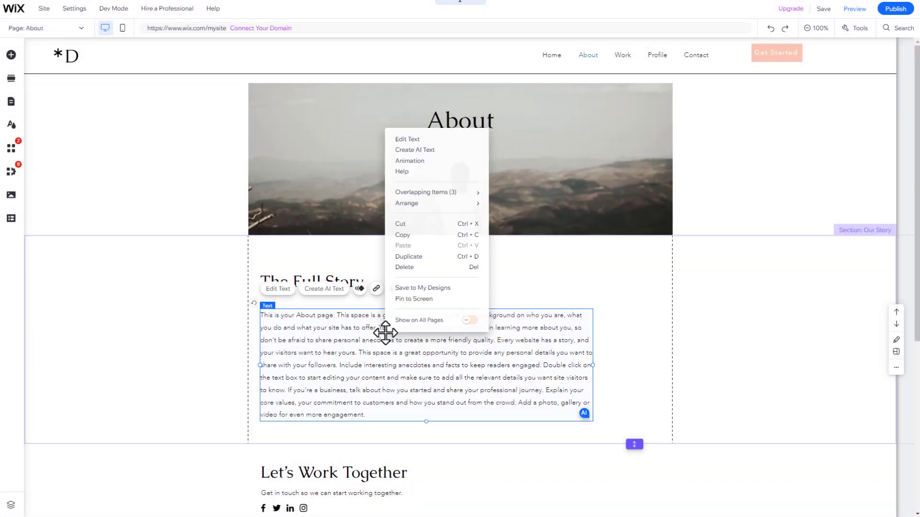
left_click(436, 151)
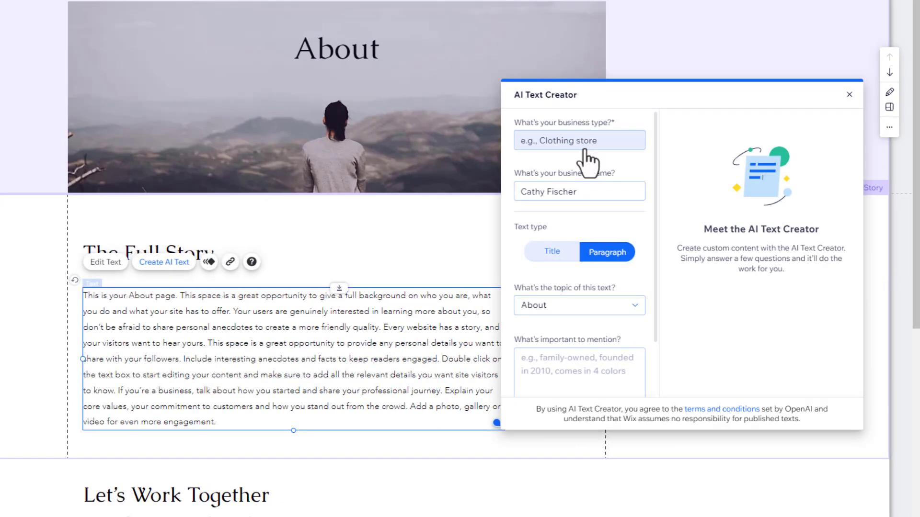
left_click(590, 141)
type("Graphic Designe")
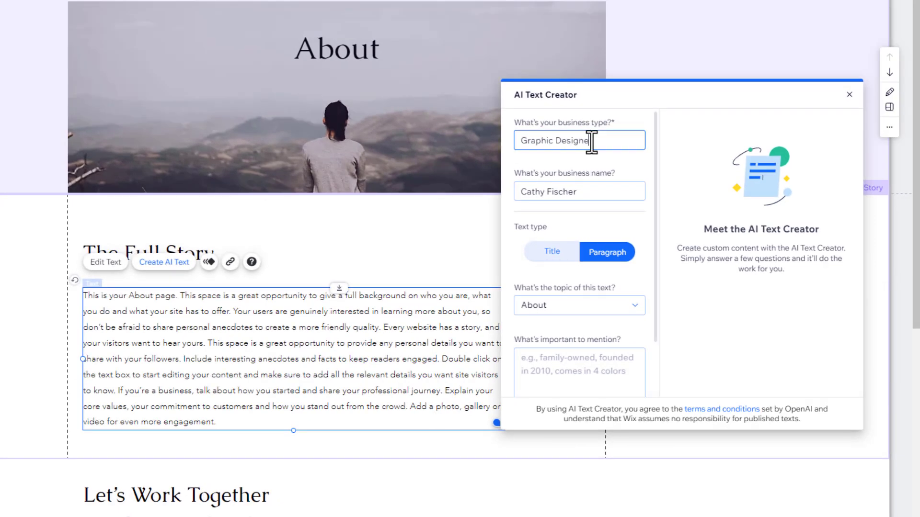
type("r")
Step: Generate AI paragraph options and apply the second one to the Full Story paragraph
left_click(552, 251)
left_click(607, 252)
scroll(580, 287, "down", 2)
left_click(584, 378)
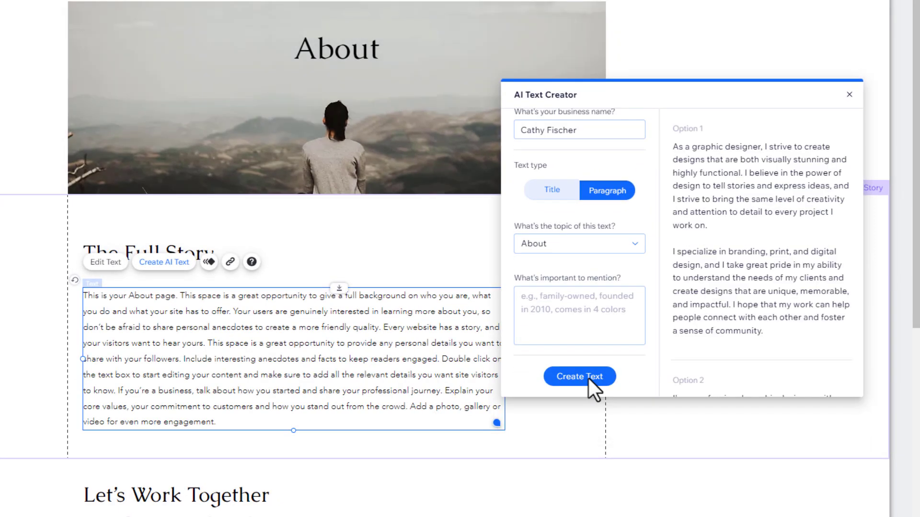
mouse_move(690, 369)
left_click(821, 348)
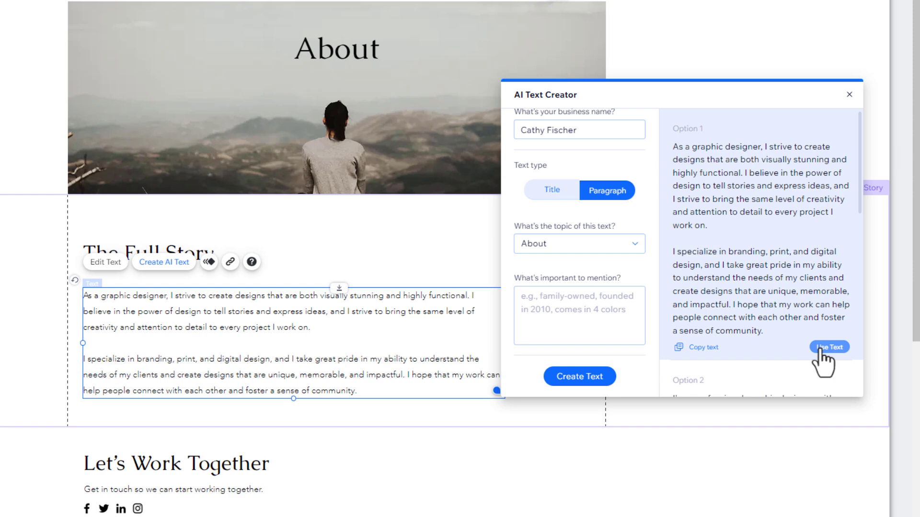
scroll(820, 349, "down", 5)
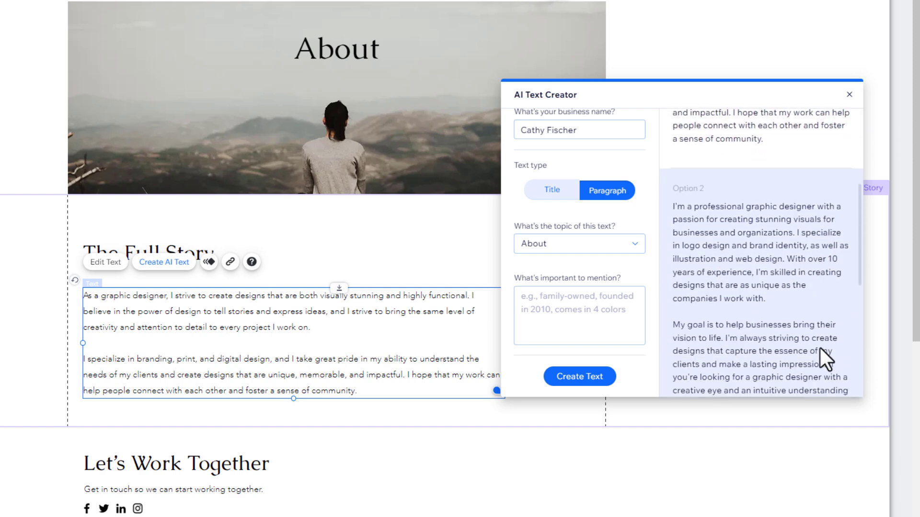
left_click(837, 369)
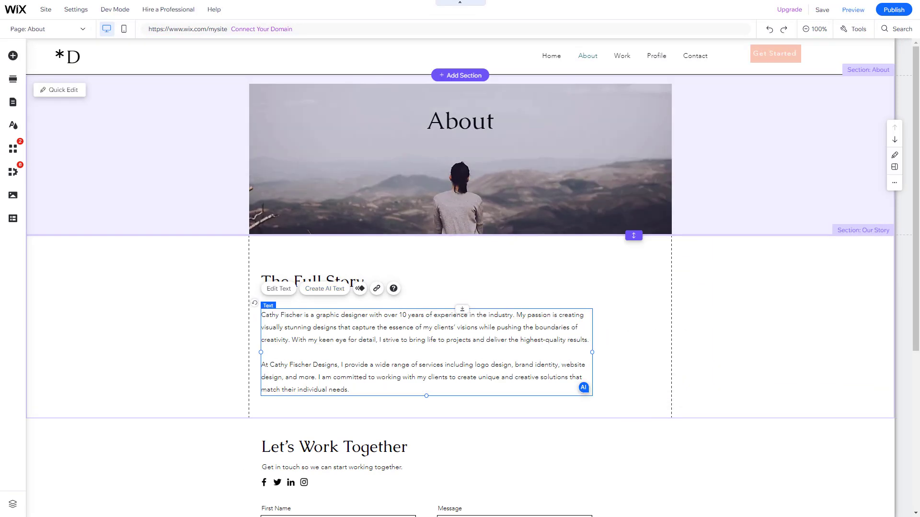
Step: Add the Wix Portfolio app to the site as a new Projects page
left_click(13, 102)
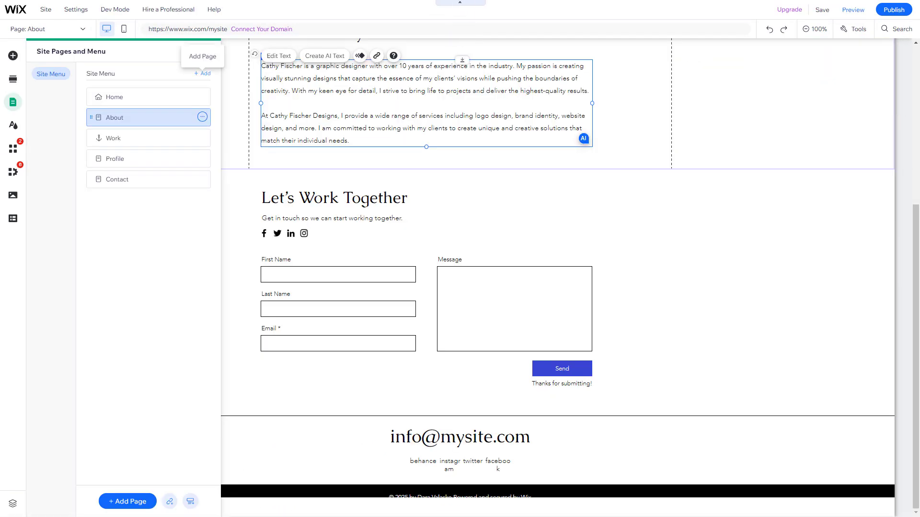
left_click(203, 74)
left_click(163, 154)
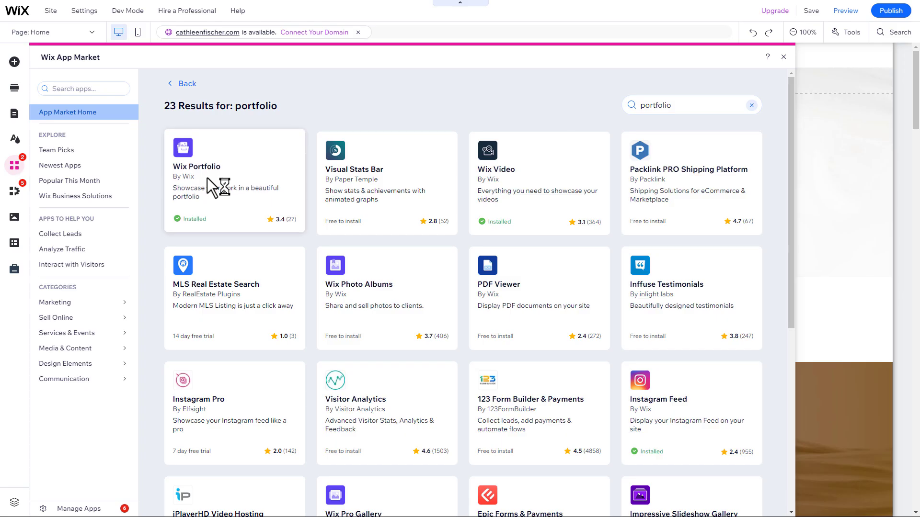
left_click(207, 178)
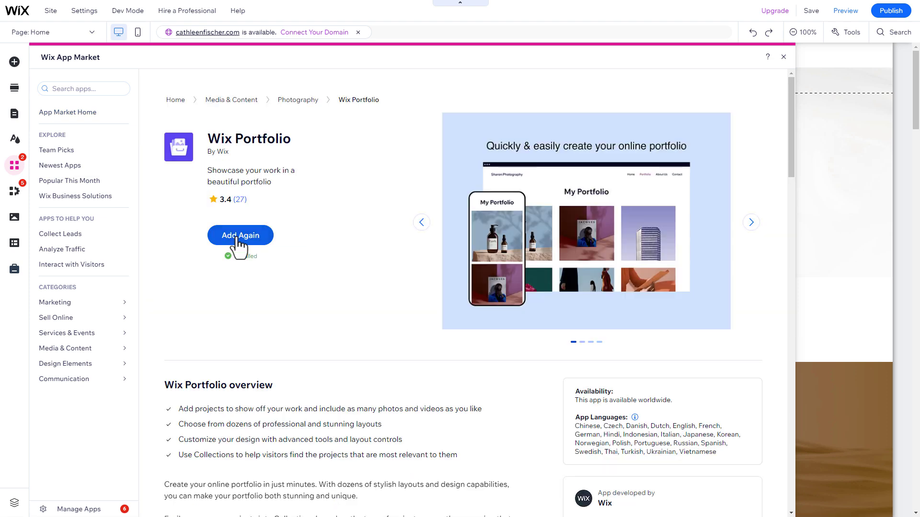
left_click(238, 235)
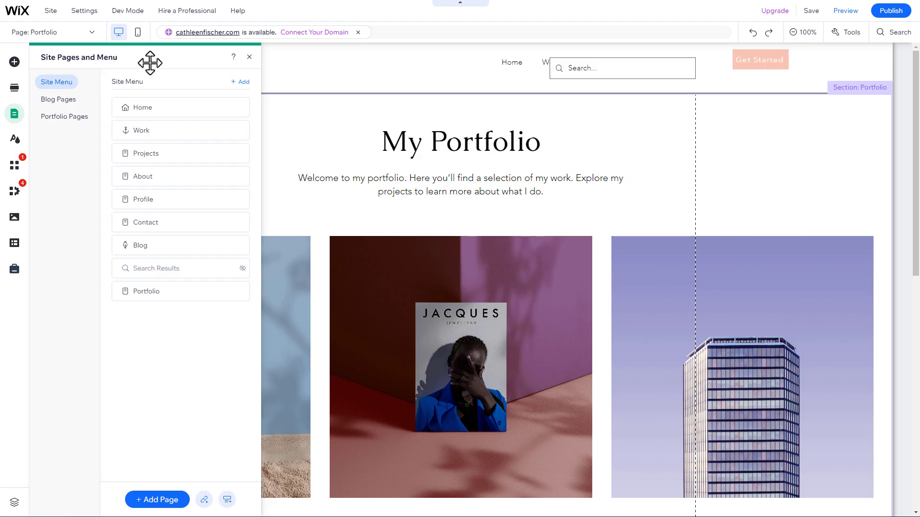
Step: Open the portfolio's Collection and Project page settings
left_click(55, 119)
left_click(240, 130)
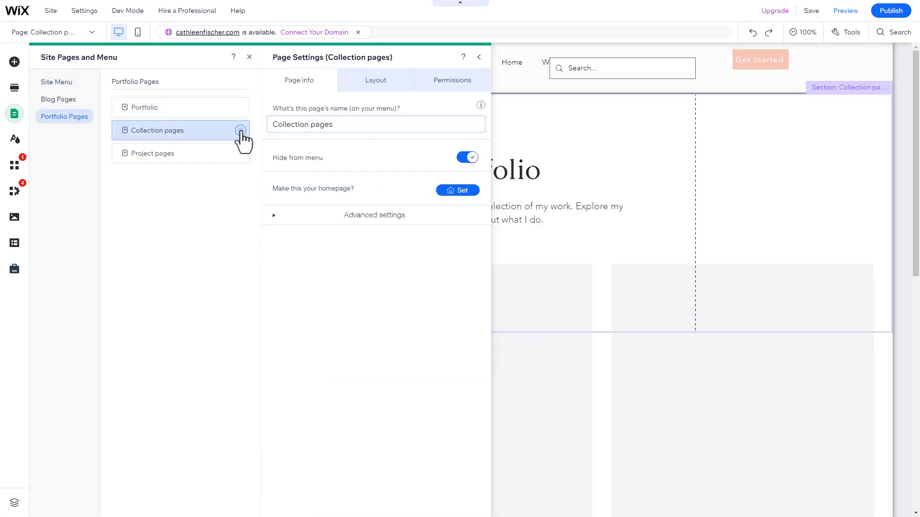
left_click(240, 153)
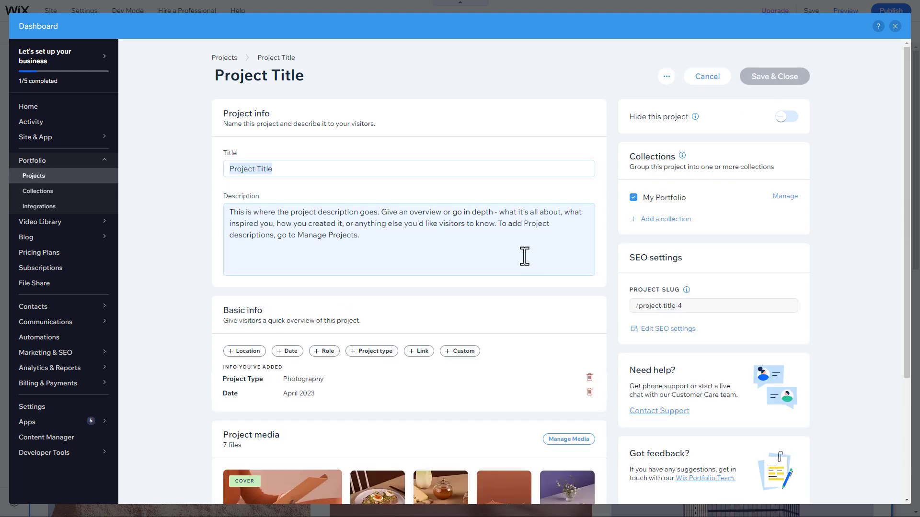
Step: Edit the portfolio collection's name in the Collections dashboard
scroll(523, 256, "down", 3)
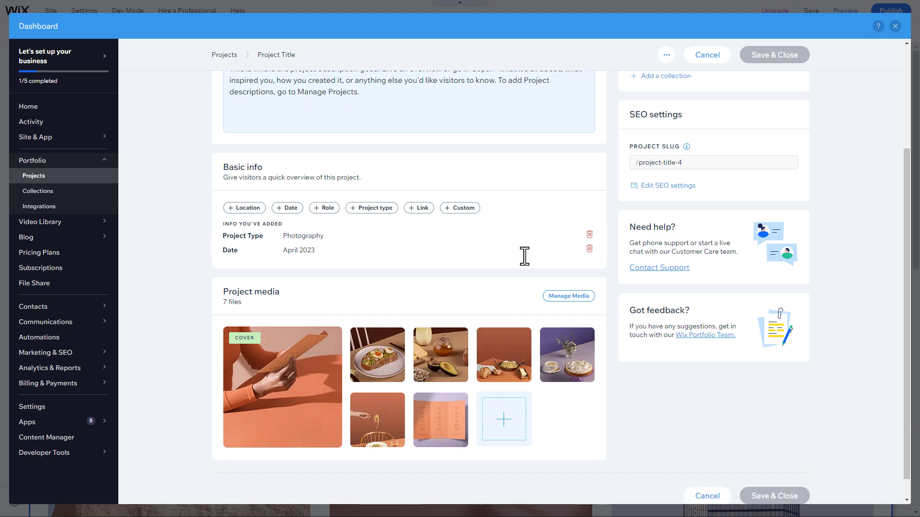
scroll(524, 255, "down", 1)
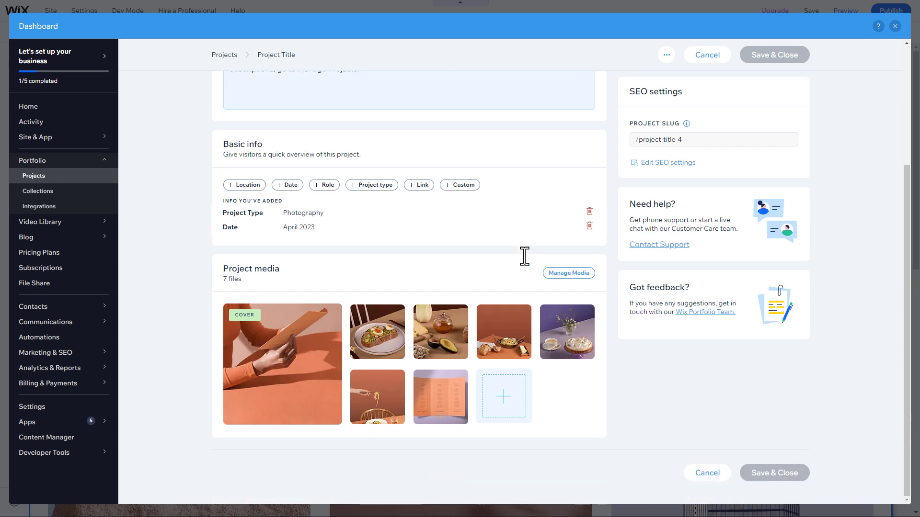
scroll(524, 256, "up", 4)
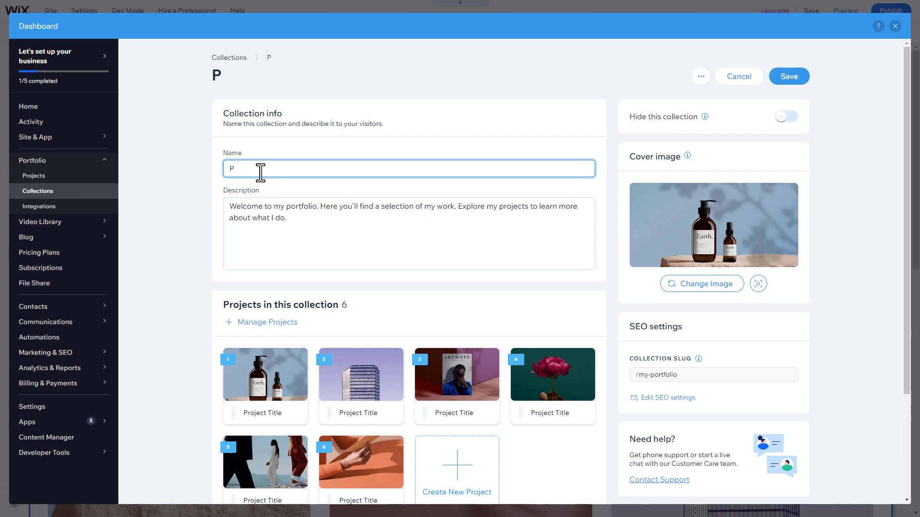
type("ofile")
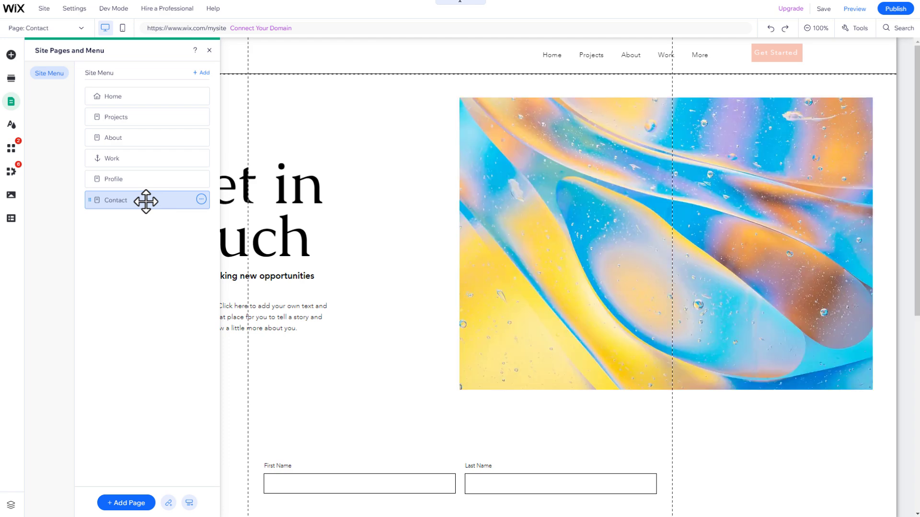
Step: Set the Contact intro's image column background to the stationery photo
left_click(145, 200)
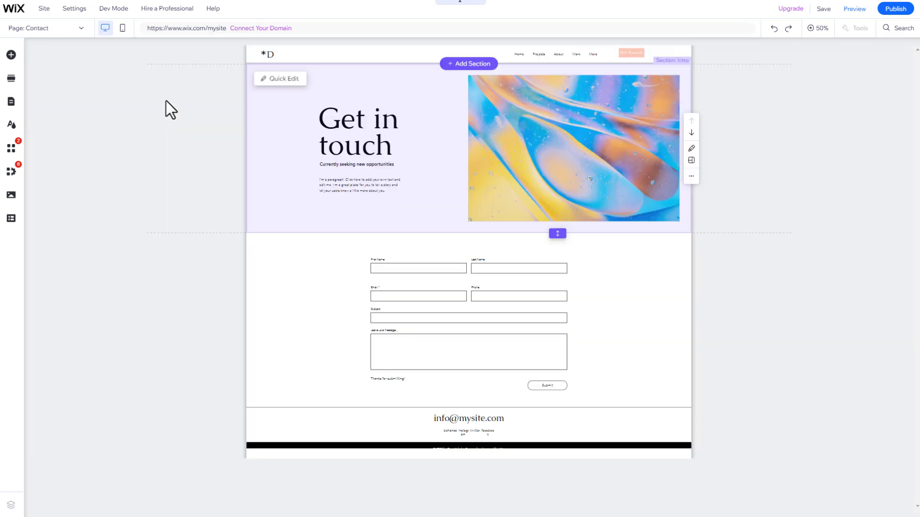
left_click(547, 233)
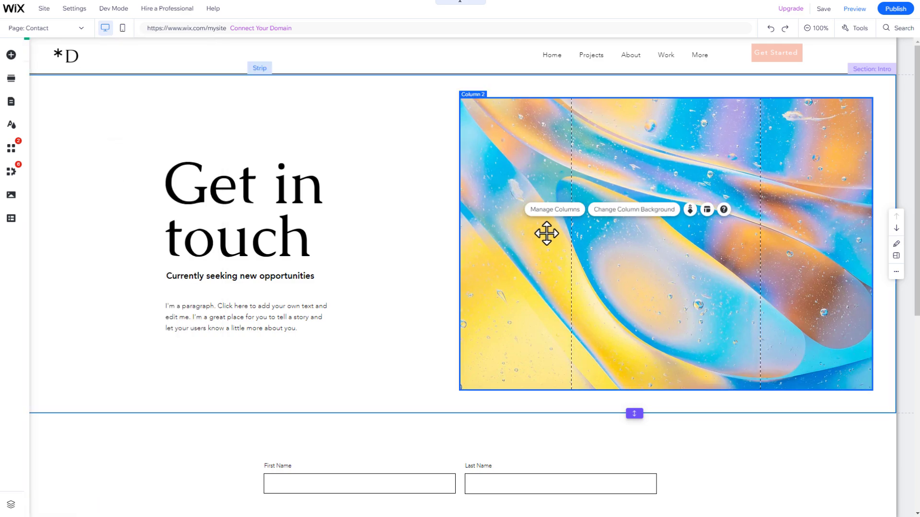
right_click(547, 233)
left_click(594, 255)
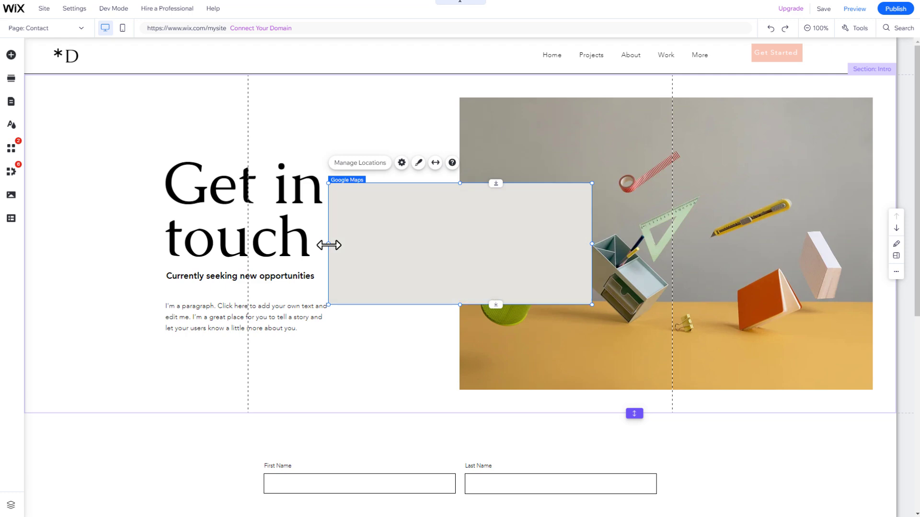
Step: Add a Google map, resize it, and place it in the footer's middle column
left_click_drag(329, 242, 471, 438)
left_click_drag(324, 438, 489, 438)
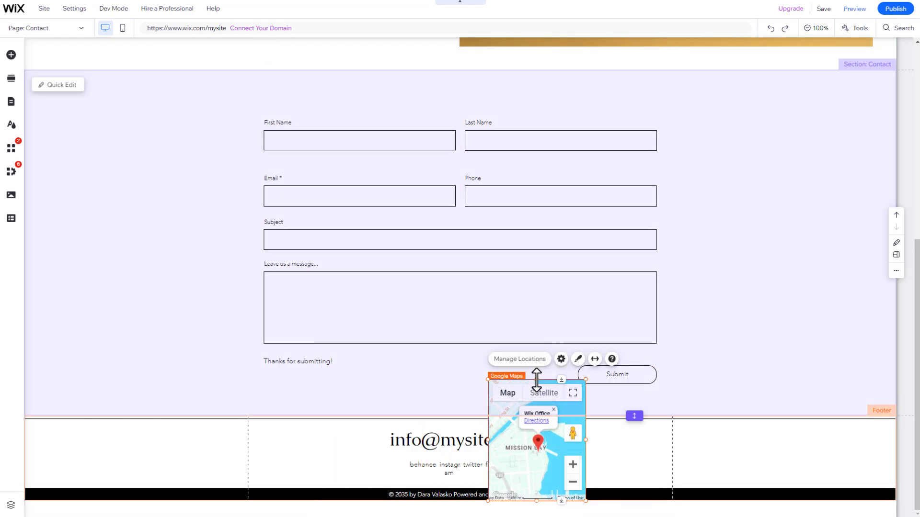
left_click_drag(536, 380, 536, 437)
left_click_drag(539, 479, 837, 464)
left_click(786, 402)
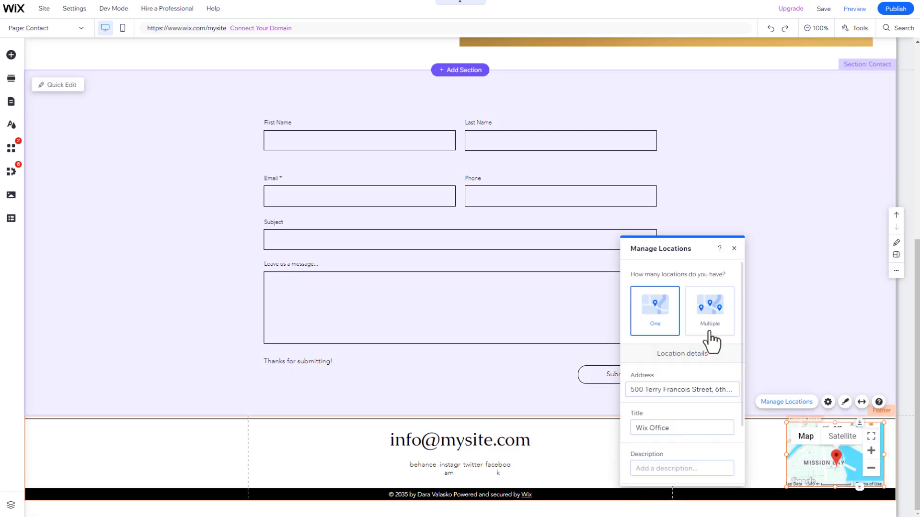
scroll(736, 468, "down", 2)
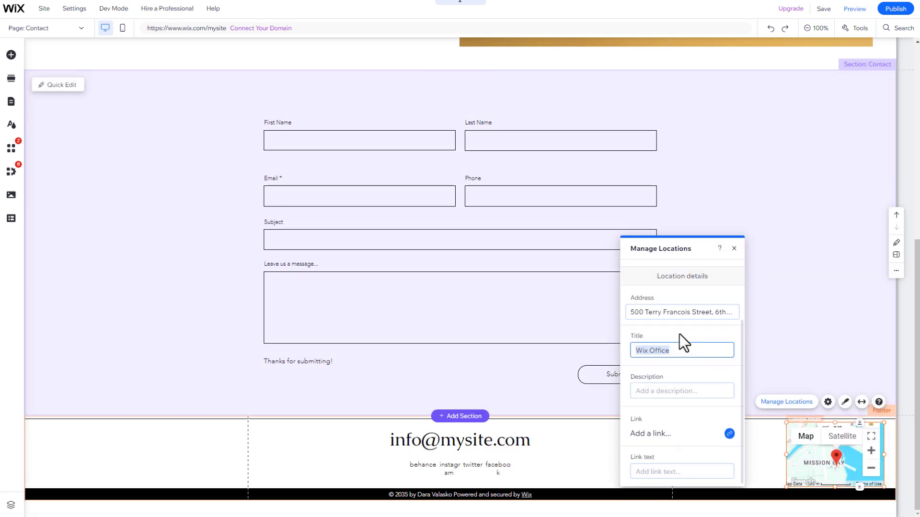
triple_click(656, 313)
left_click(830, 452)
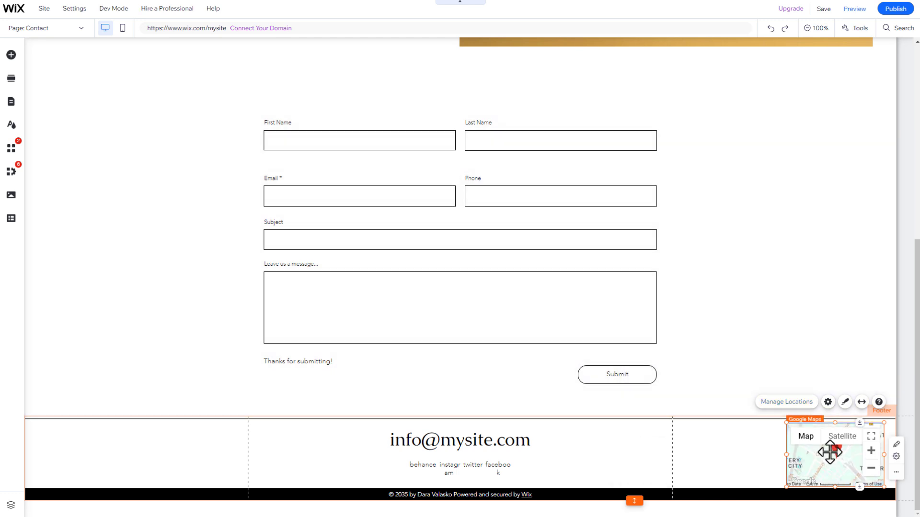
left_click_drag(830, 452, 461, 445)
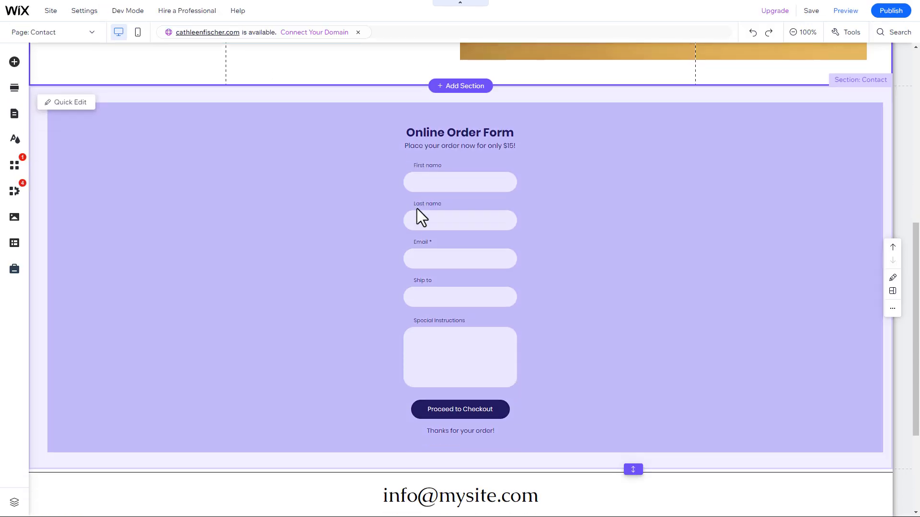
Step: Retitle the order form's First name field to 'Your Name' as plain text
double_click(430, 167)
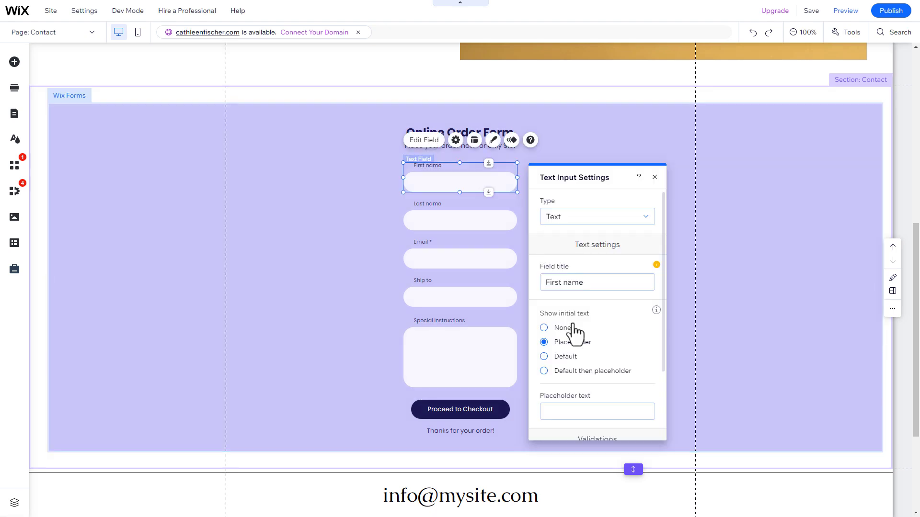
left_click(581, 216)
left_click(581, 218)
left_click(437, 216)
left_click(456, 166)
left_click(464, 179)
left_click_drag(549, 283, 576, 284)
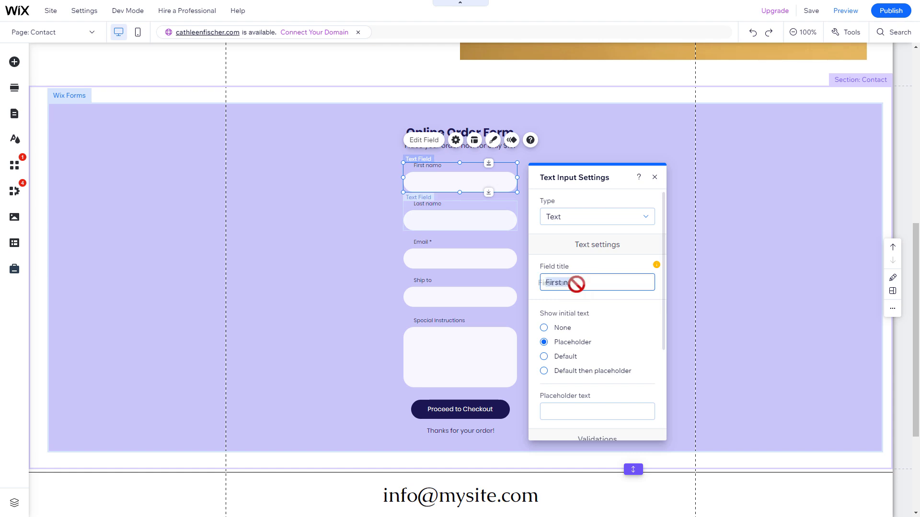
Step: Change the Last name field's input type to number
left_click(407, 219)
left_click(456, 178)
left_click(644, 255)
left_click(625, 272)
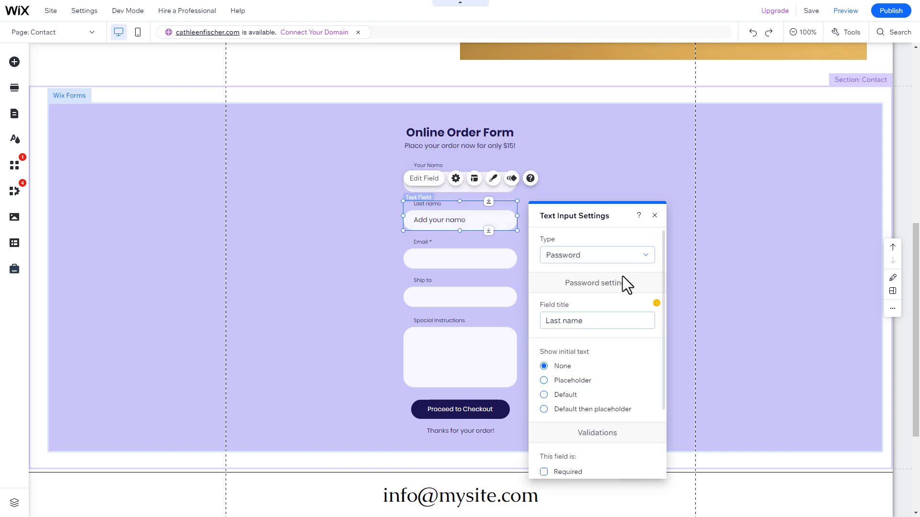
left_click(622, 256)
left_click(622, 272)
Step: Add an Address field to the order form above checkout
left_click(488, 285)
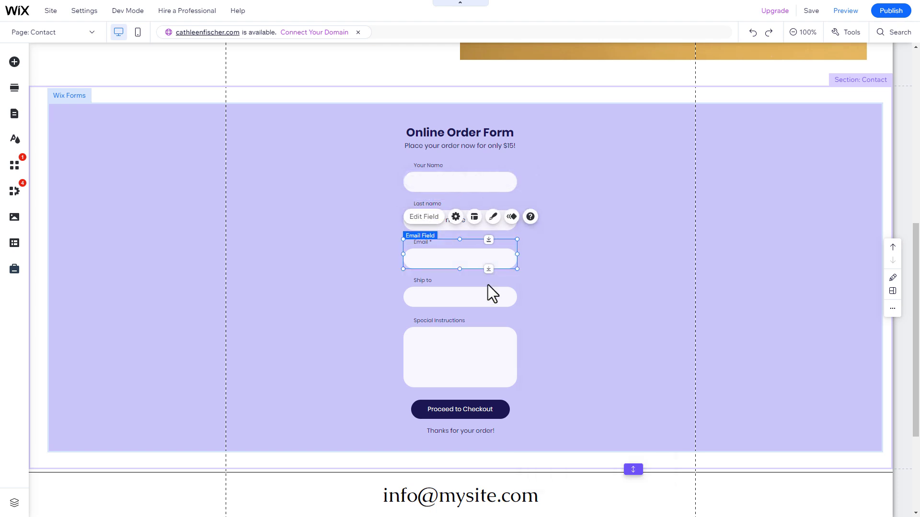
left_click(623, 301)
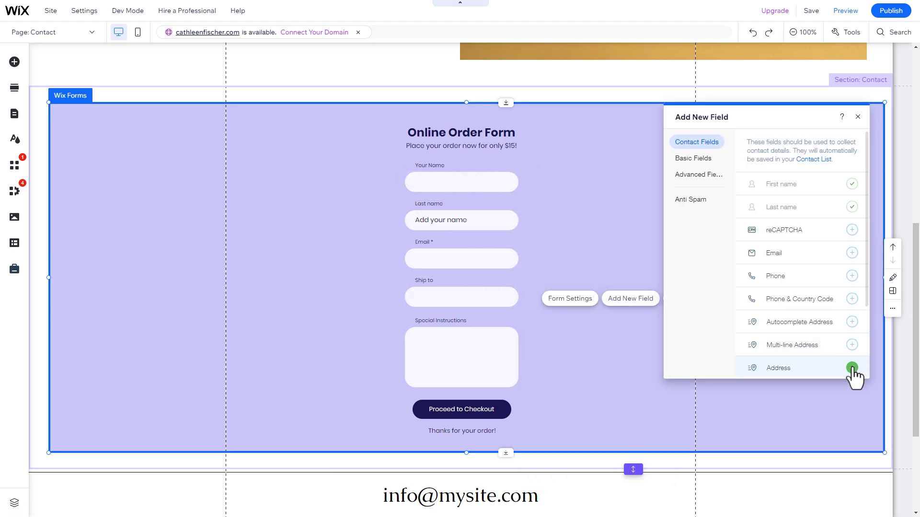
left_click(852, 368)
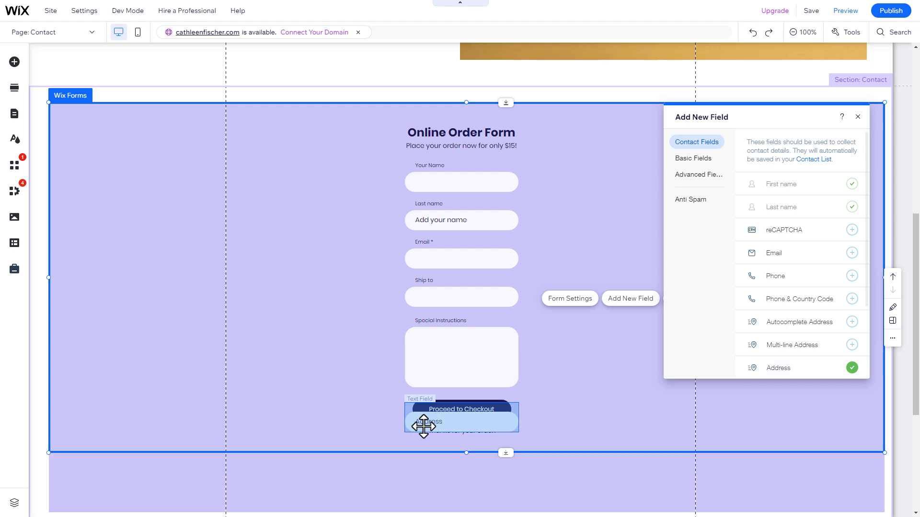
left_click(424, 424)
left_click(426, 446)
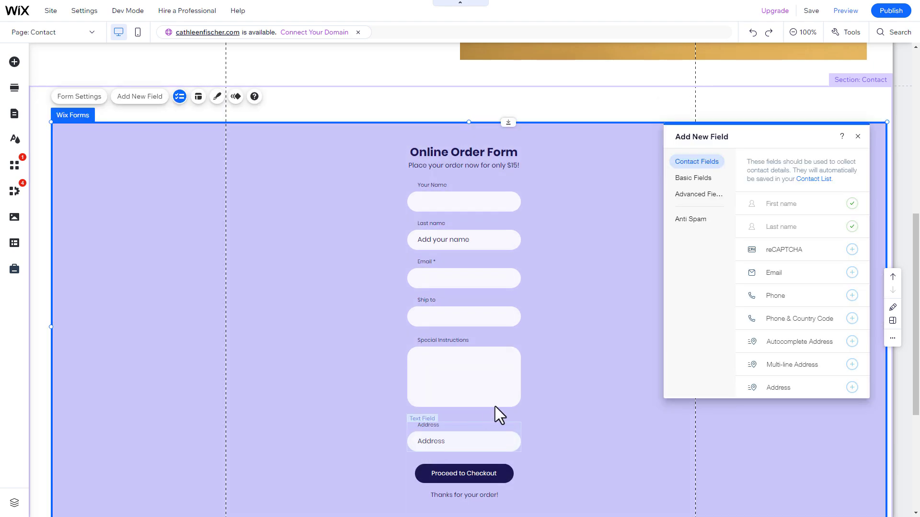
Step: Save the site, choosing to connect your own customized domain
scroll(568, 289, "down", 1)
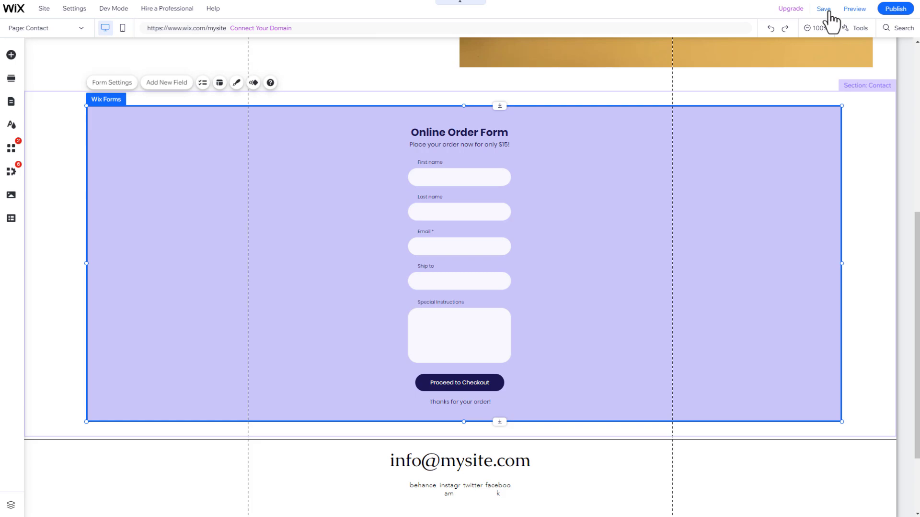
left_click(829, 13)
left_click(470, 299)
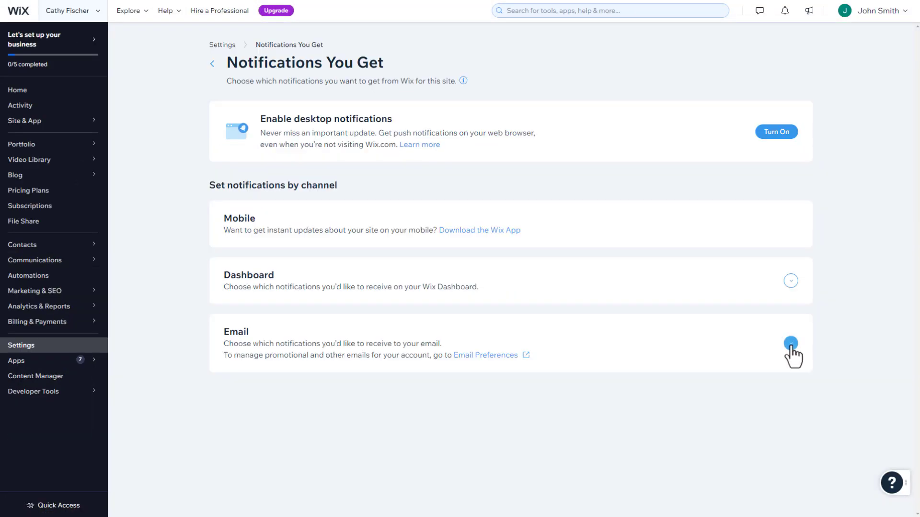
Step: Expand the Email notifications to view invoice, task, pricing plan and contact alerts
left_click(791, 344)
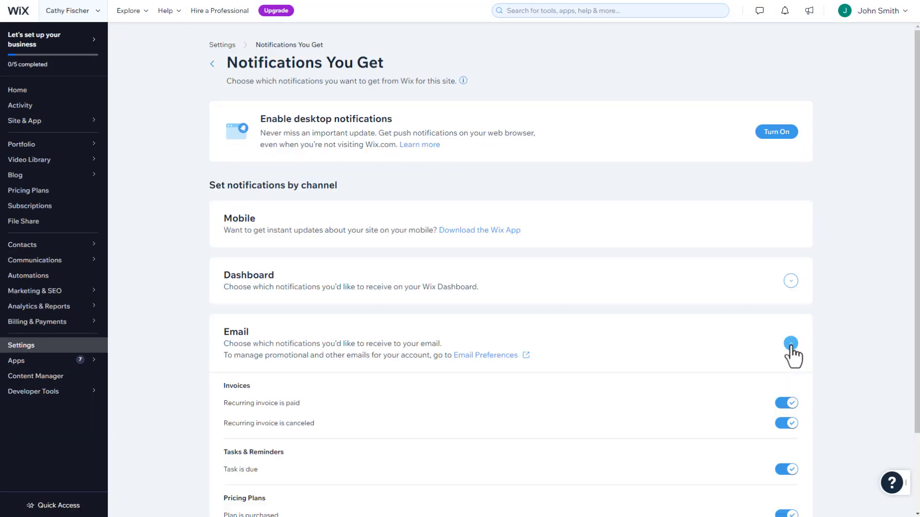
scroll(791, 353, "down", 2)
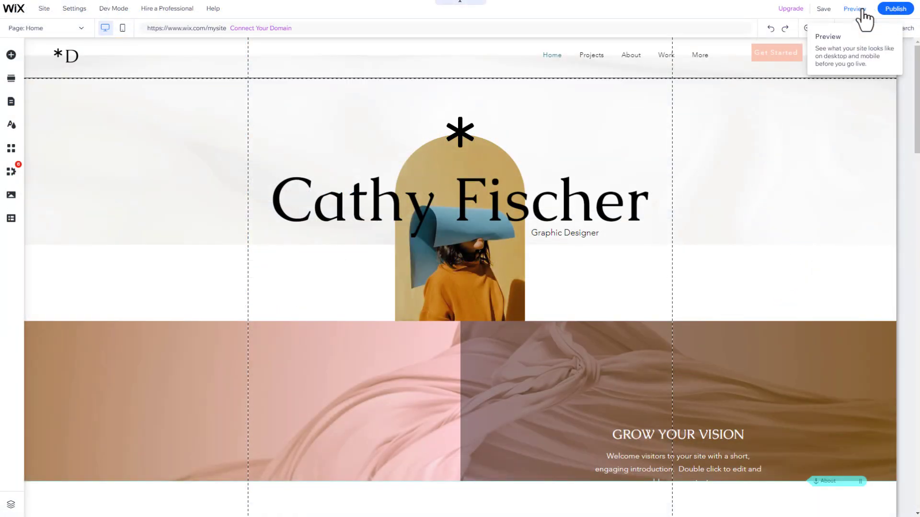
Step: Preview the site at desktop width and scroll through the page
left_click(860, 11)
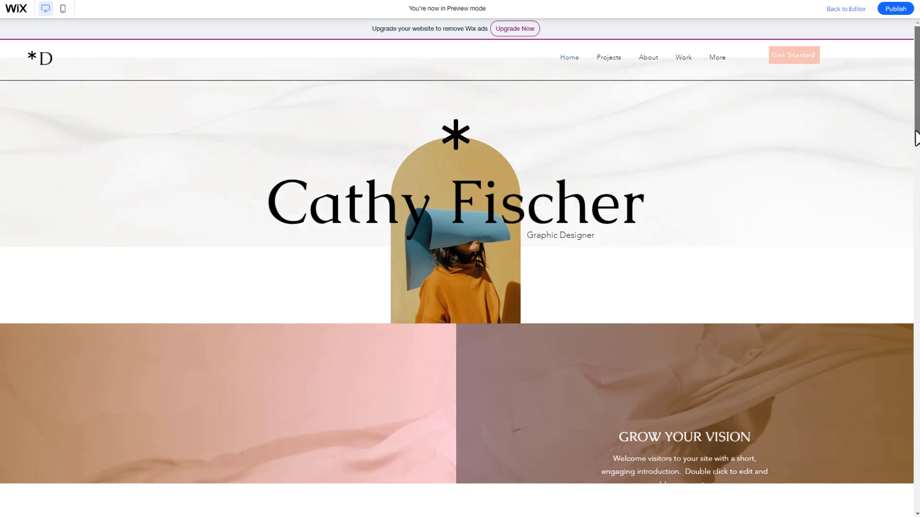
scroll(916, 78, "down", 3)
scroll(503, 85, "up", 3)
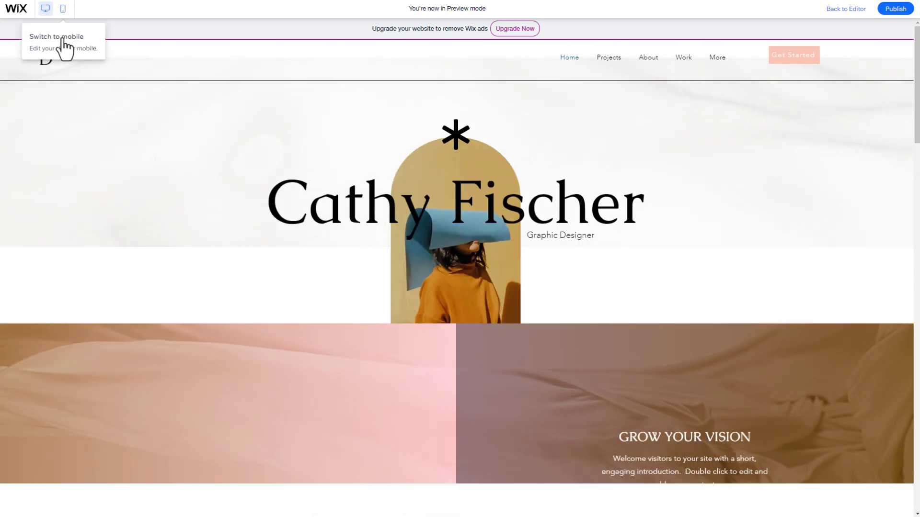
Step: Check the mobile layout of the site, then go back to the editor
left_click(64, 7)
scroll(456, 278, "down", 6)
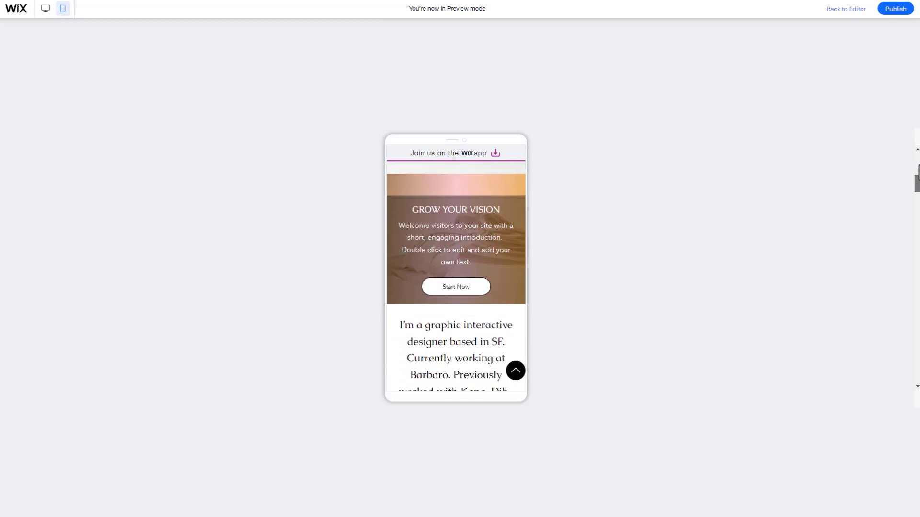
scroll(917, 165, "down", 3)
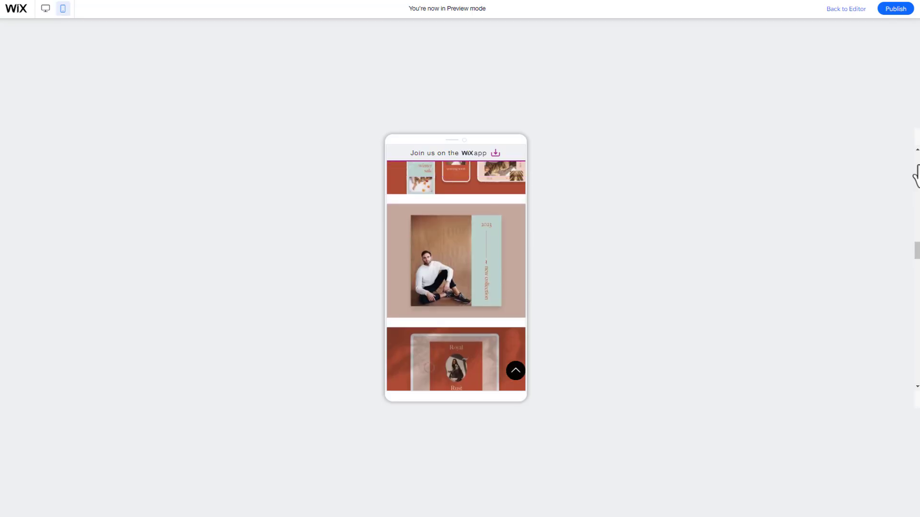
scroll(917, 166, "up", 10)
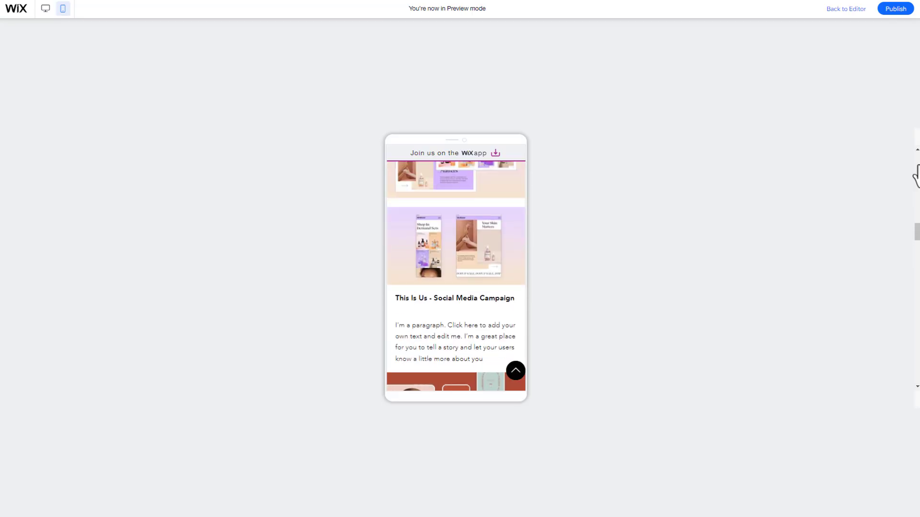
left_click(836, 9)
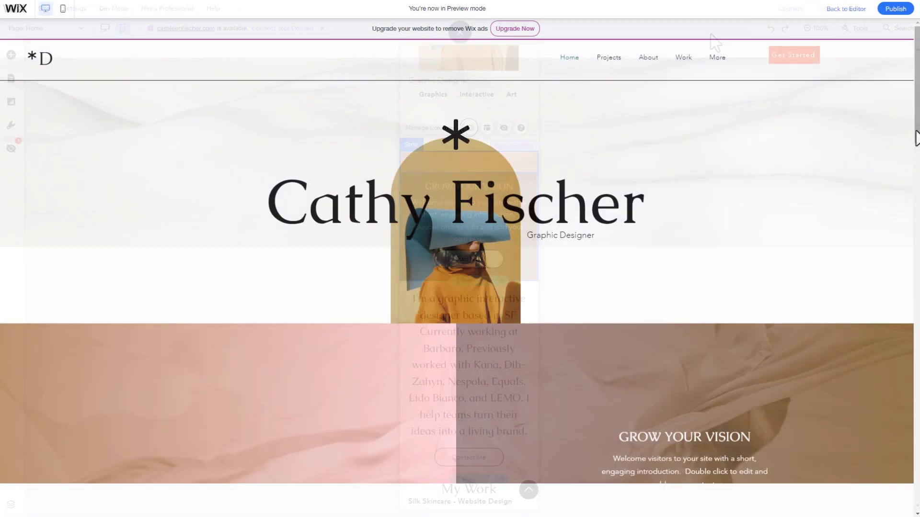
Step: Publish the site and wait for the Congratulations dialog
scroll(914, 136, "down", 3)
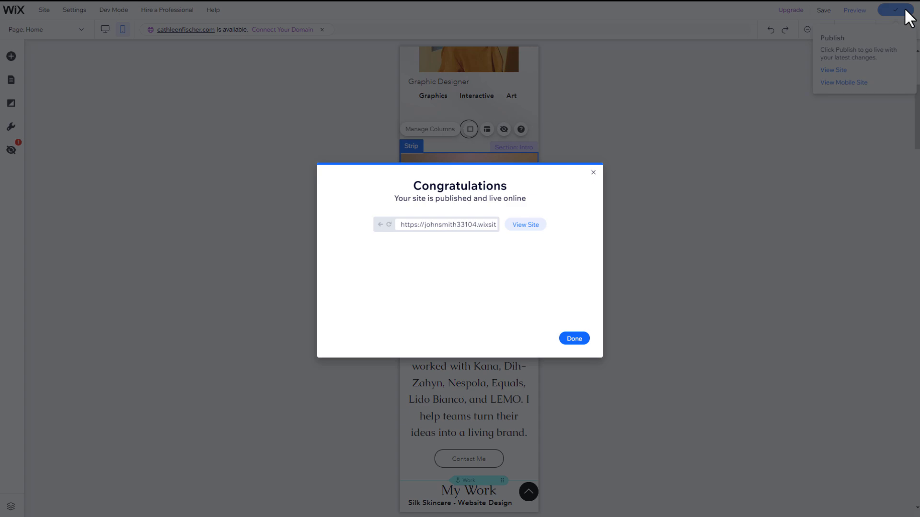
Step: Close the Congratulations dialog and bring up the Connect Your Domain options
left_click(321, 77)
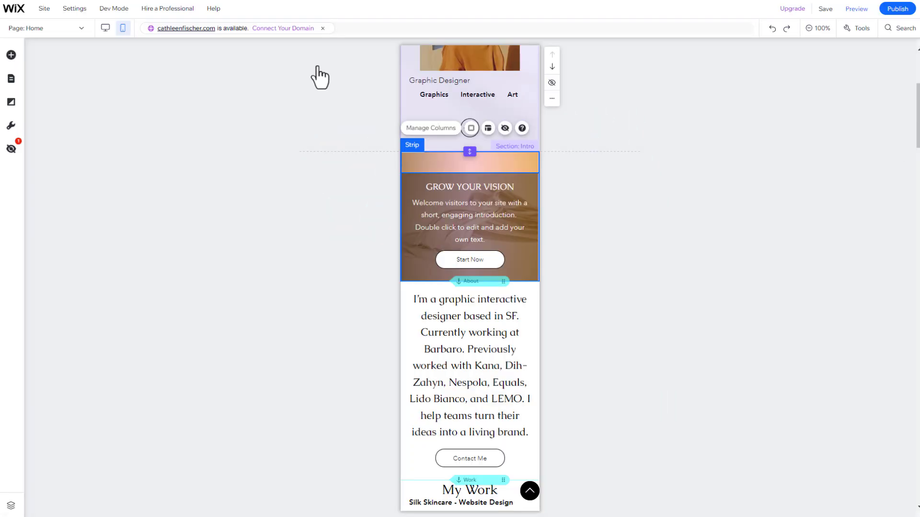
left_click(269, 28)
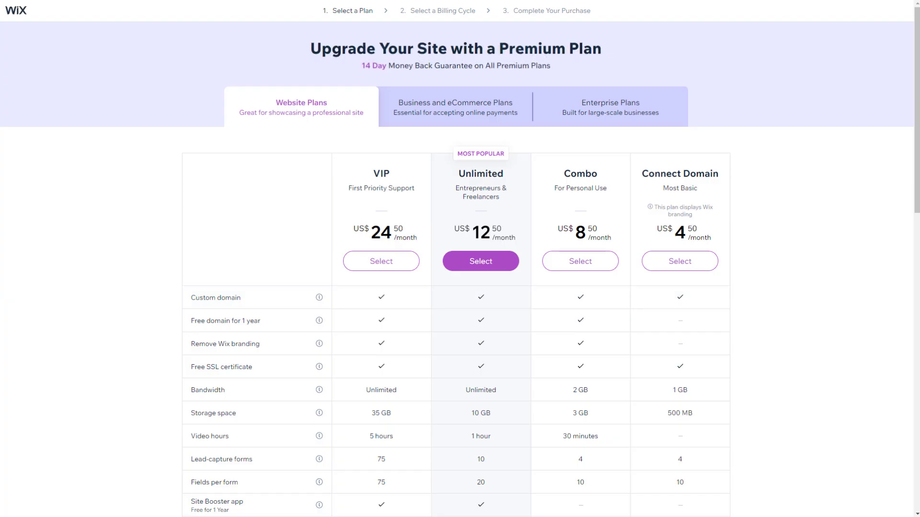
Step: Scroll through the VIP, Unlimited, Combo and Connect Domain plan comparison table
scroll(460, 258, "down", 3)
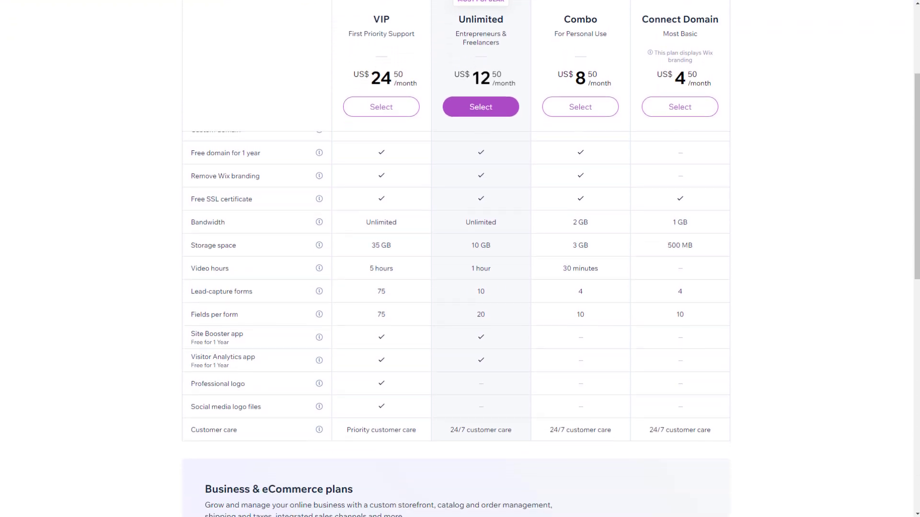
scroll(460, 259, "down", 5)
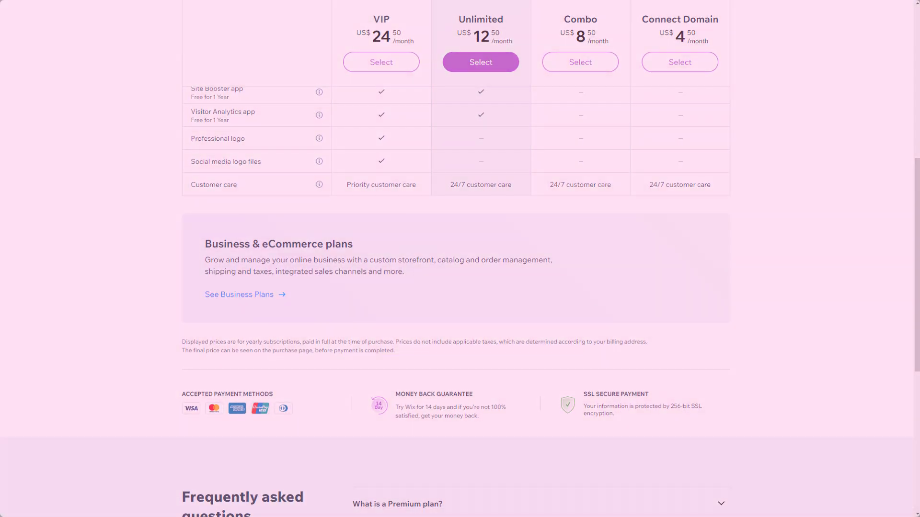